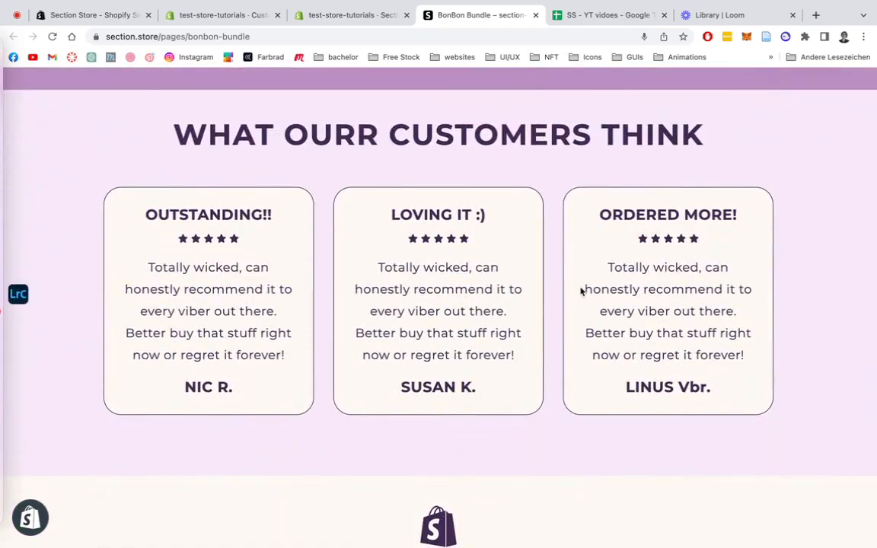
- Look through the BonBon Bundle demo page, from the customer reviews to the best seller section
scroll(582, 289, "down", 5)
scroll(582, 289, "up", 4)
scroll(581, 292, "up", 10)
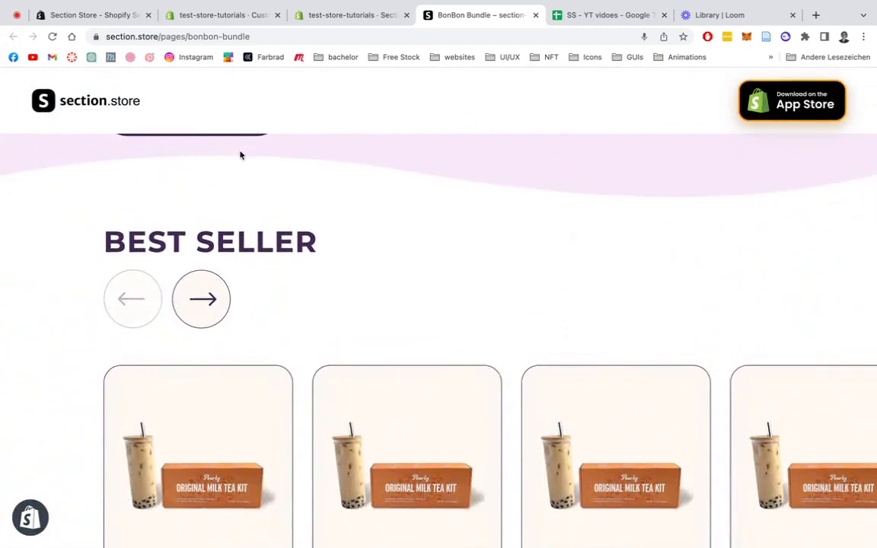
- Switch to the Section Store: Theme sections listing in the Shopify App Store and look over its overview
left_click(98, 15)
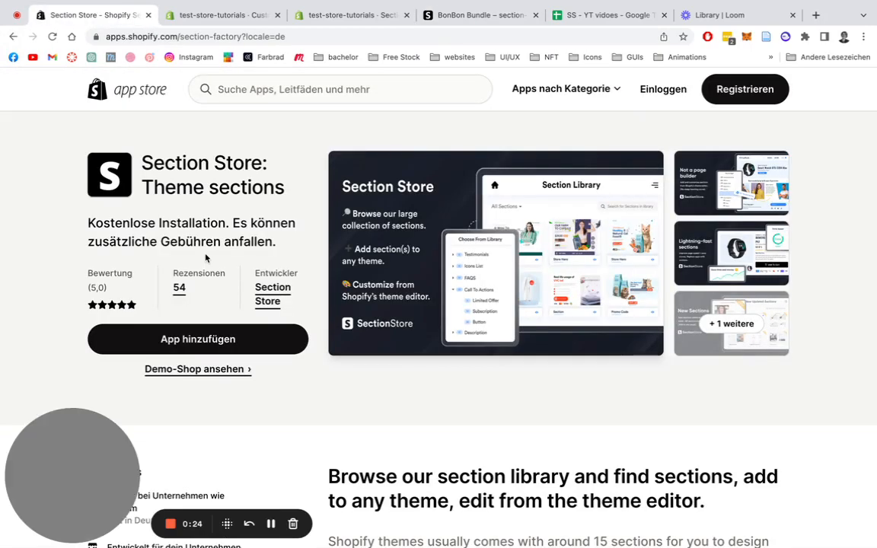
scroll(184, 168, "down", 1)
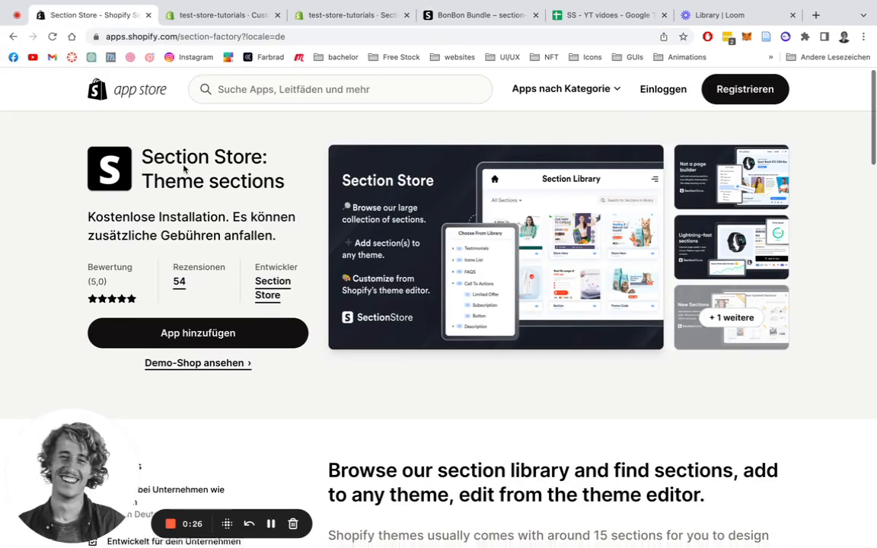
scroll(184, 169, "up", 1)
scroll(184, 166, "down", 1)
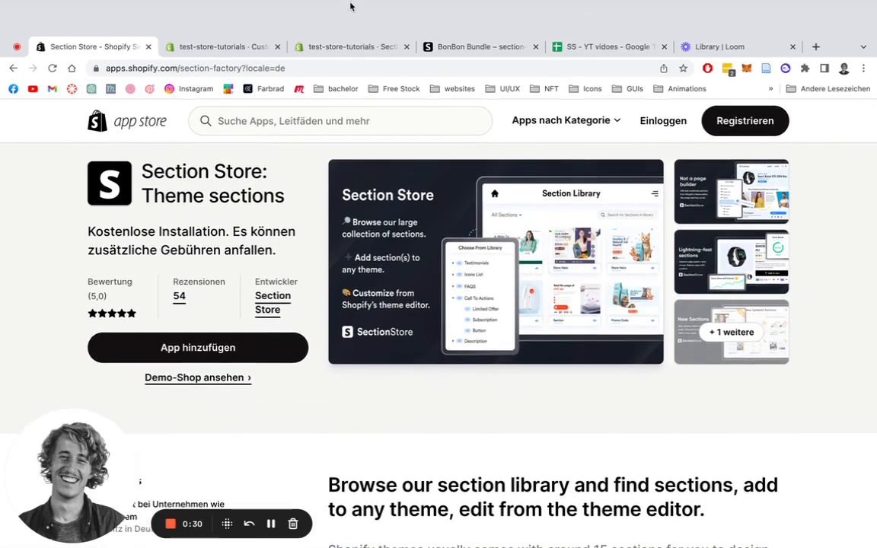
- Switch to the Shopify admin, open the BonBon bundle in Section Store, and review its pricing and included sections
left_click(305, 44)
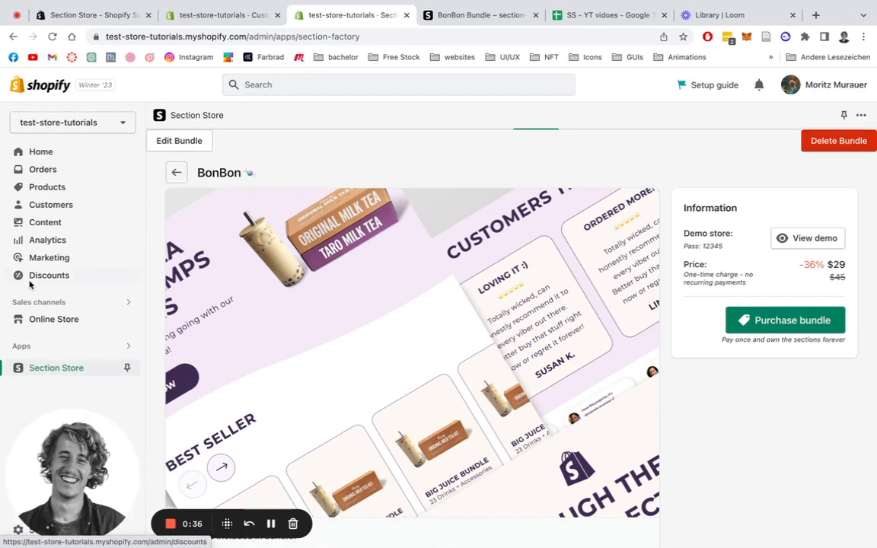
left_click(38, 365)
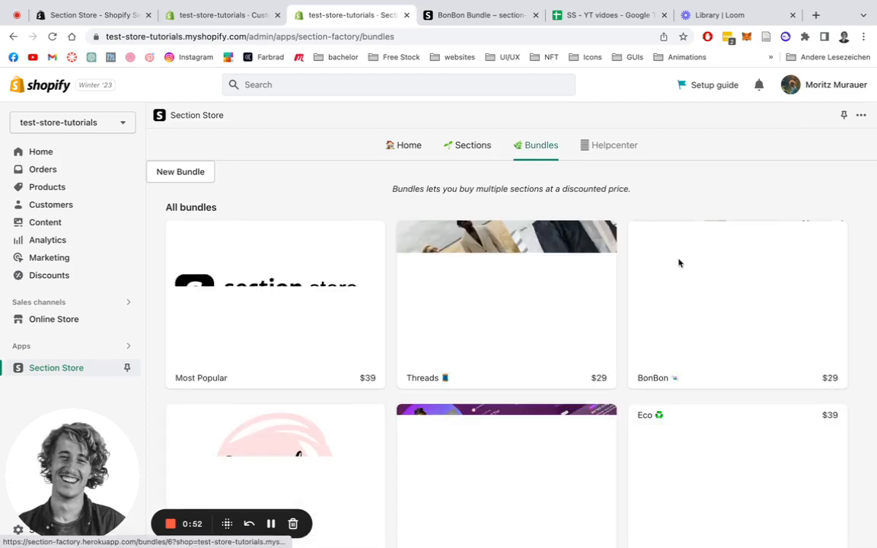
left_click(680, 263)
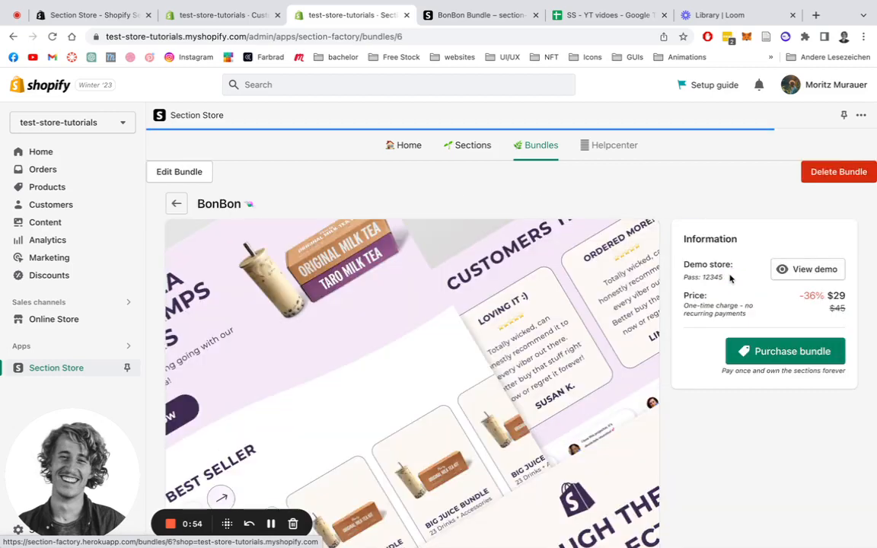
scroll(587, 243, "down", 2)
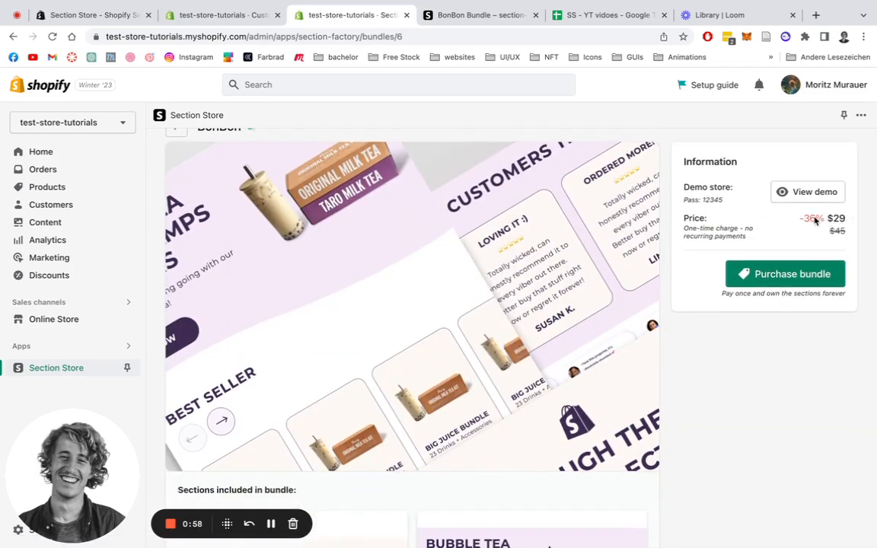
scroll(643, 204, "down", 1)
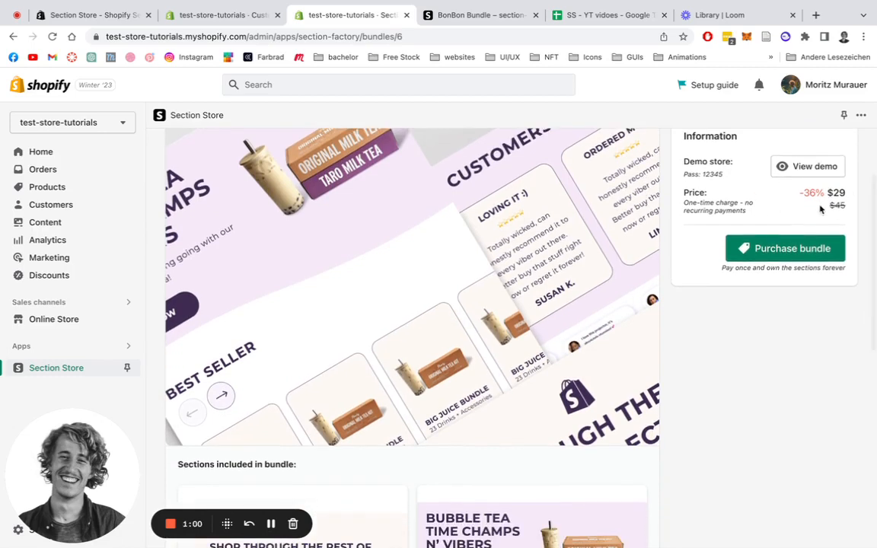
scroll(644, 178, "down", 1)
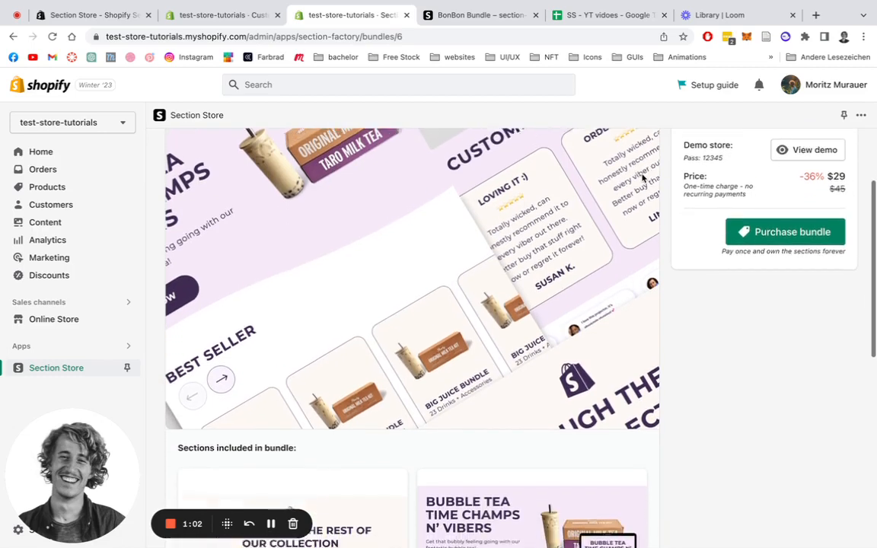
scroll(644, 177, "up", 3)
scroll(643, 178, "down", 2)
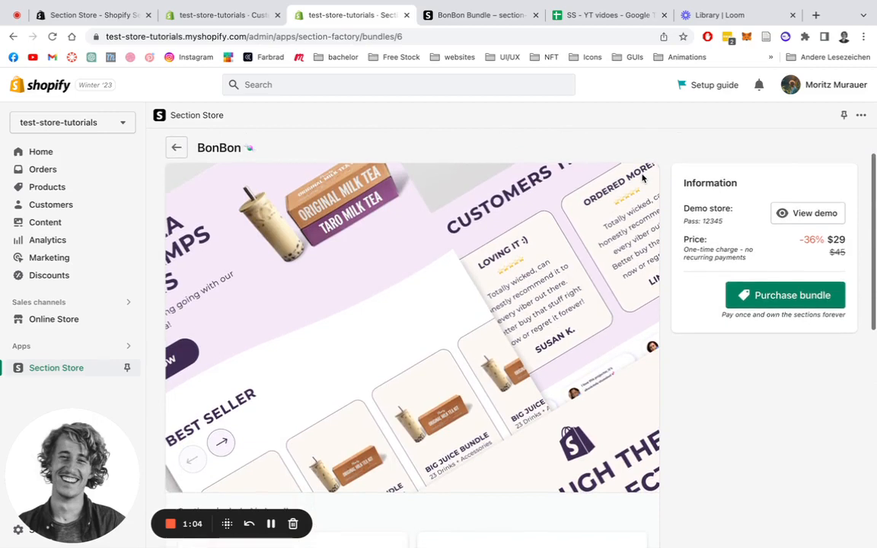
scroll(644, 178, "up", 1)
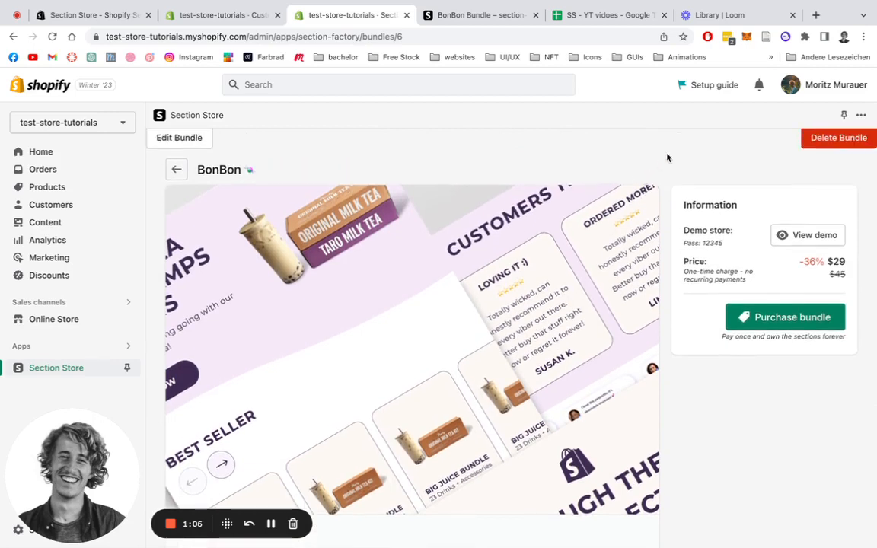
scroll(667, 158, "up", 1)
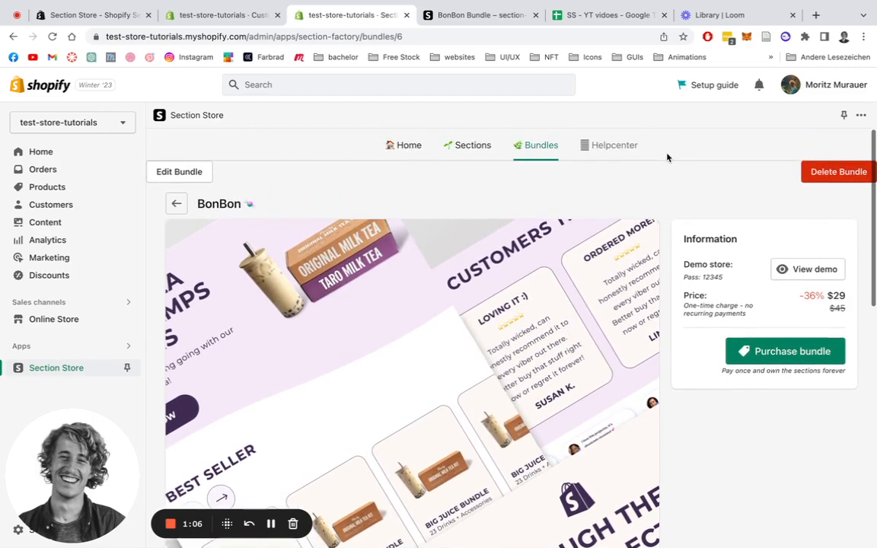
- Show the owned sections in Section Store and check the theme choices for adding BonBon Hero and BonBon Testimonial
left_click(404, 152)
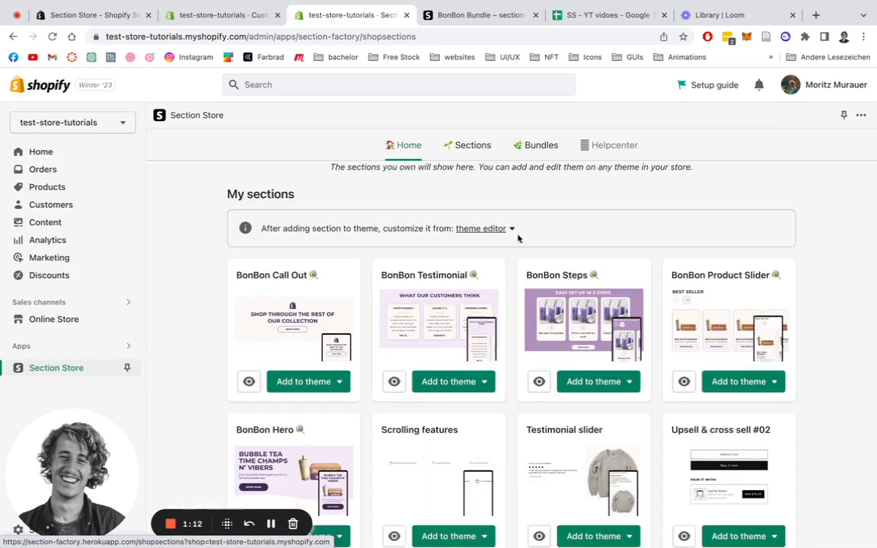
scroll(672, 233, "down", 1)
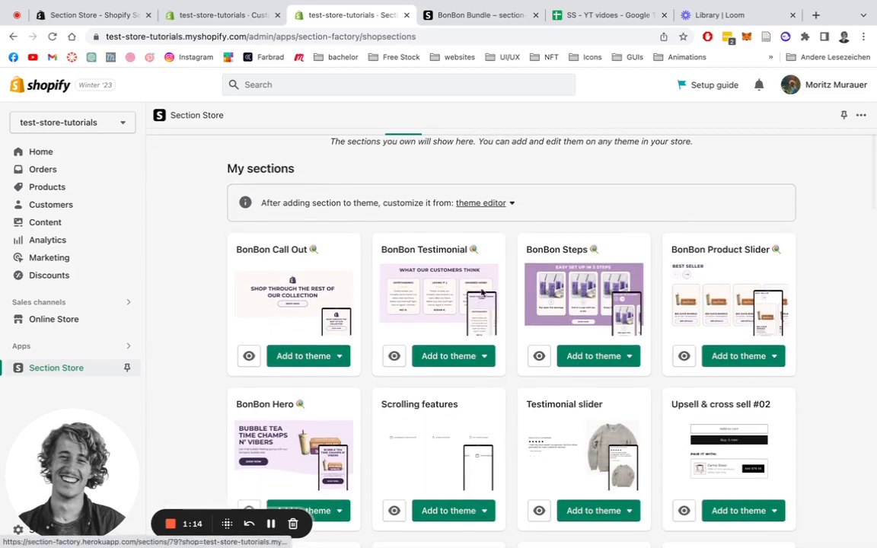
scroll(265, 248, "down", 1)
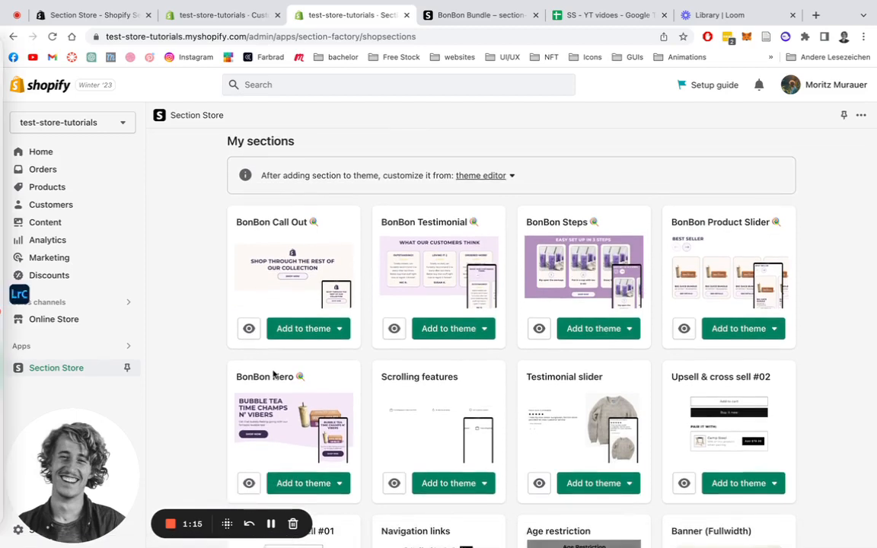
scroll(316, 462, "down", 1)
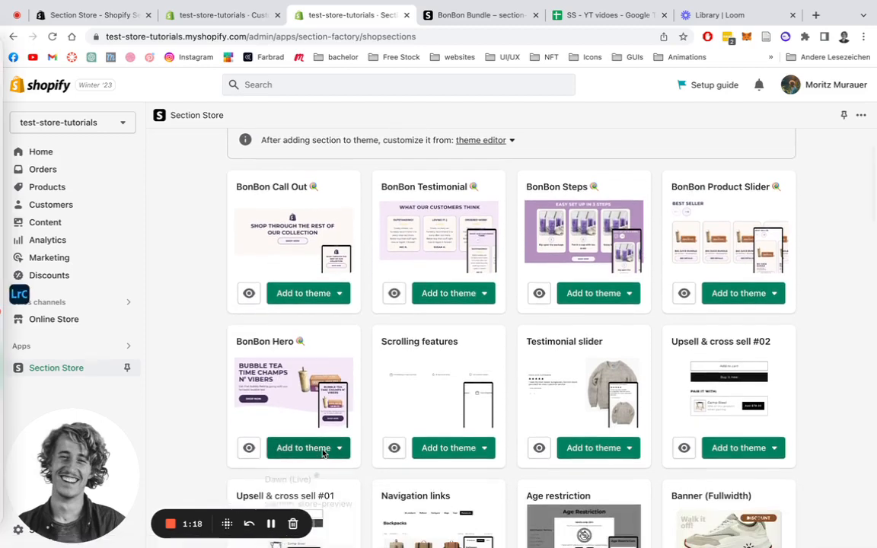
left_click(316, 448)
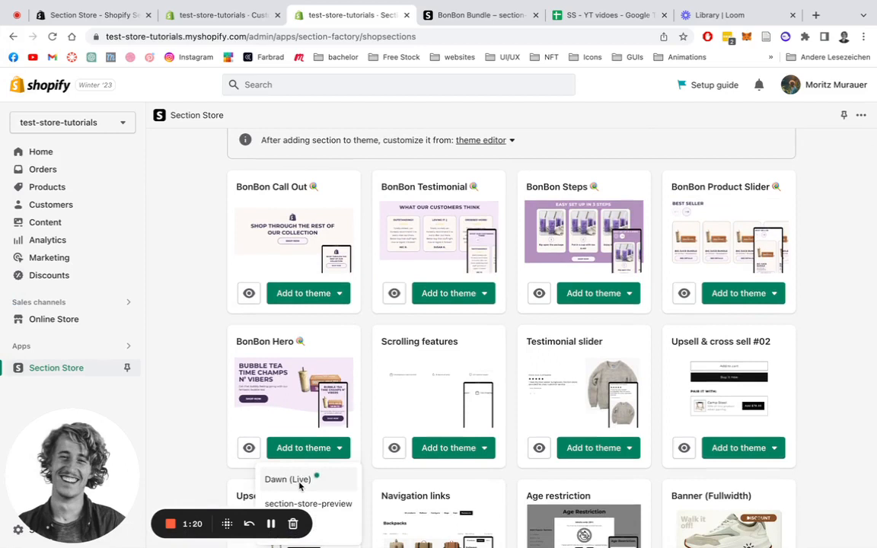
left_click(176, 294)
left_click(468, 295)
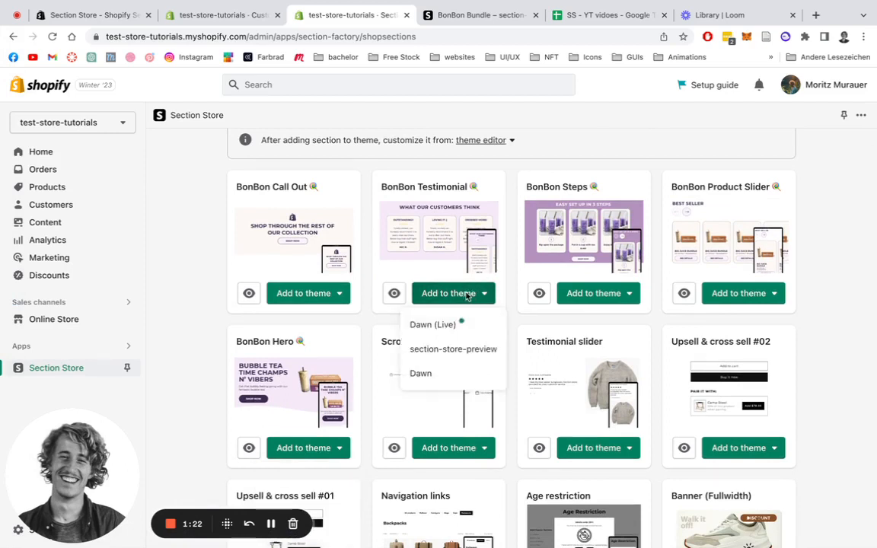
left_click(195, 280)
scroll(196, 281, "up", 2)
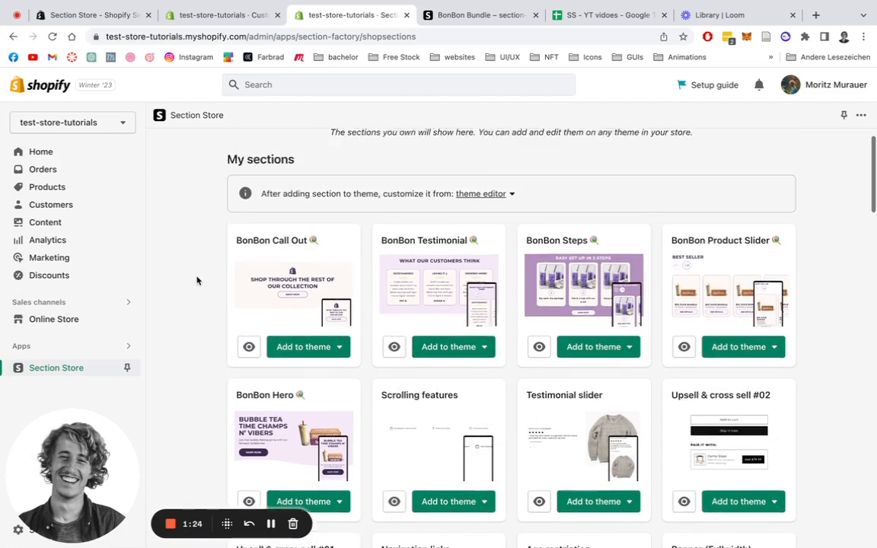
scroll(196, 281, "up", 1)
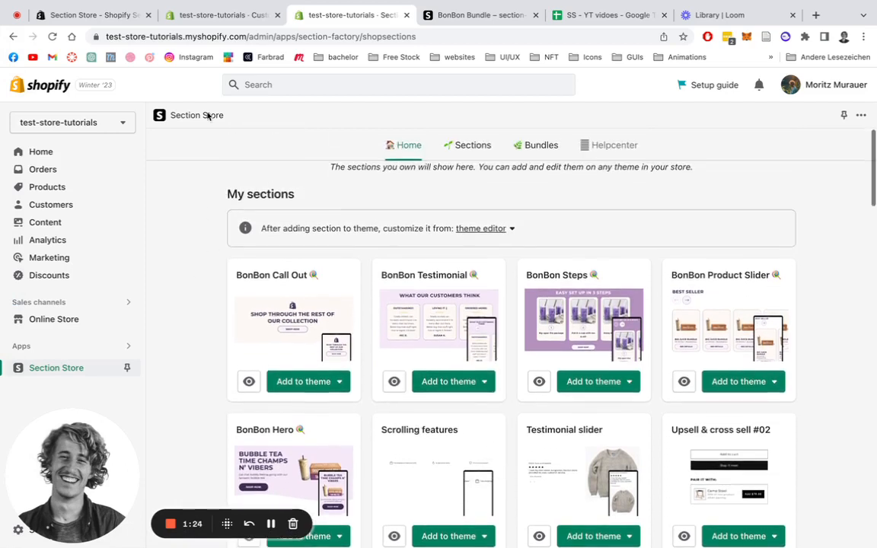
- Check which themes can be customized from Section Store, and switch to the open editor of the live Dawn theme
left_click(494, 232)
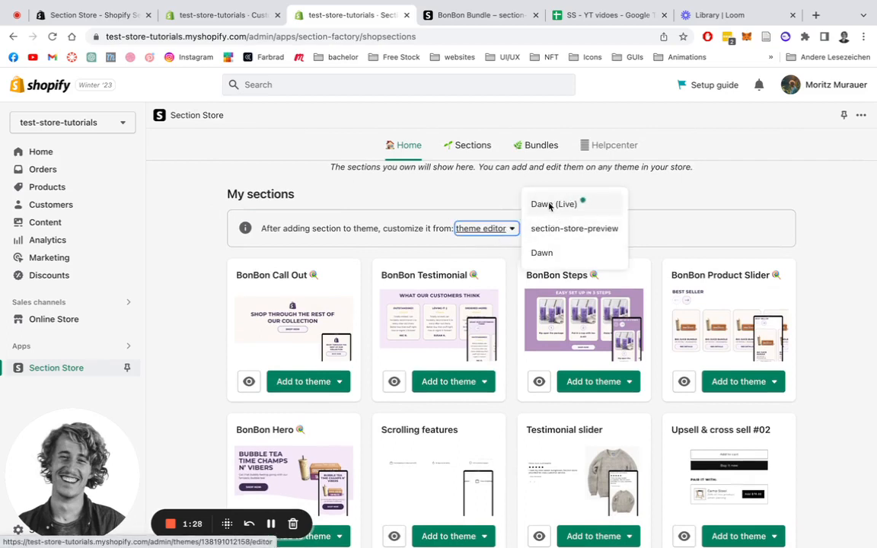
left_click(457, 200)
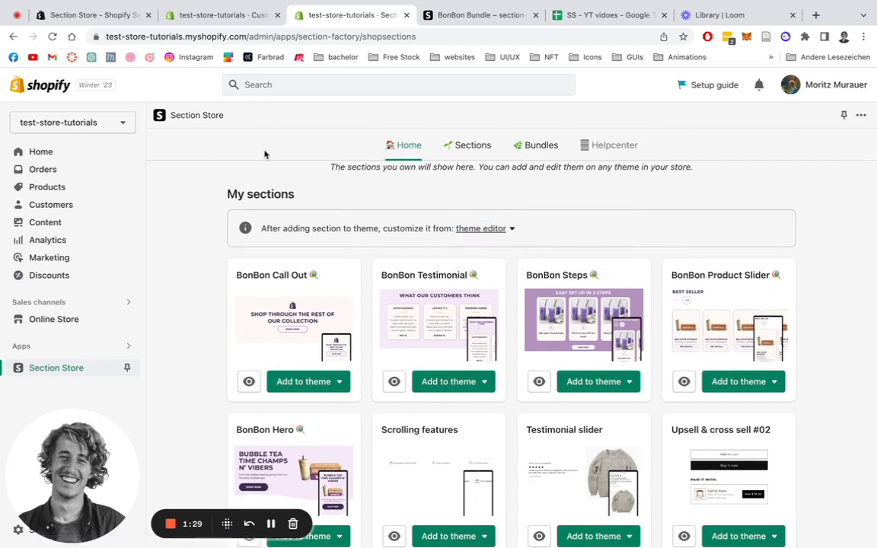
left_click(219, 18)
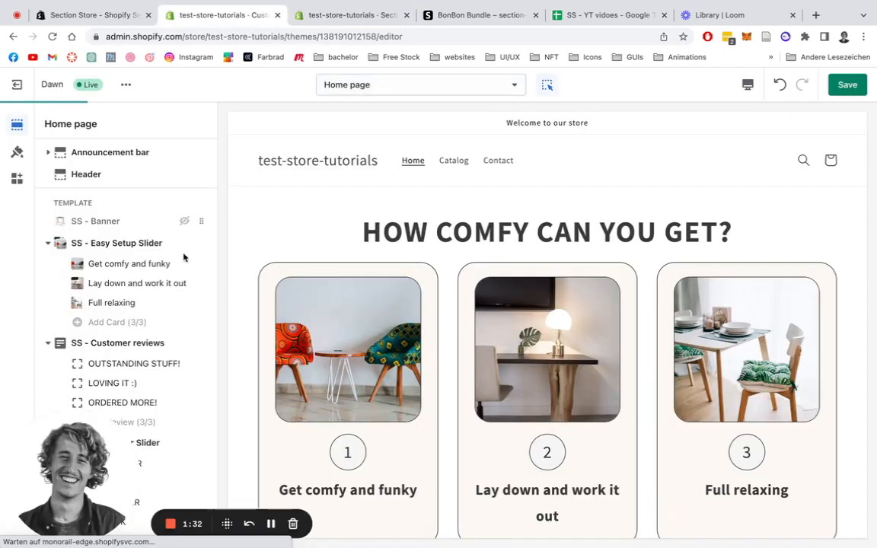
left_click_drag(89, 441, 823, 403)
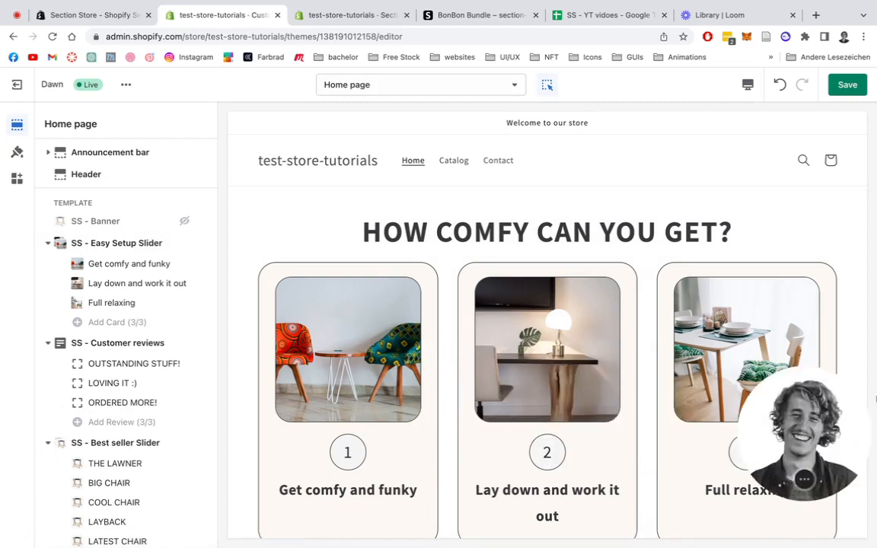
left_click_drag(876, 396, 876, 419)
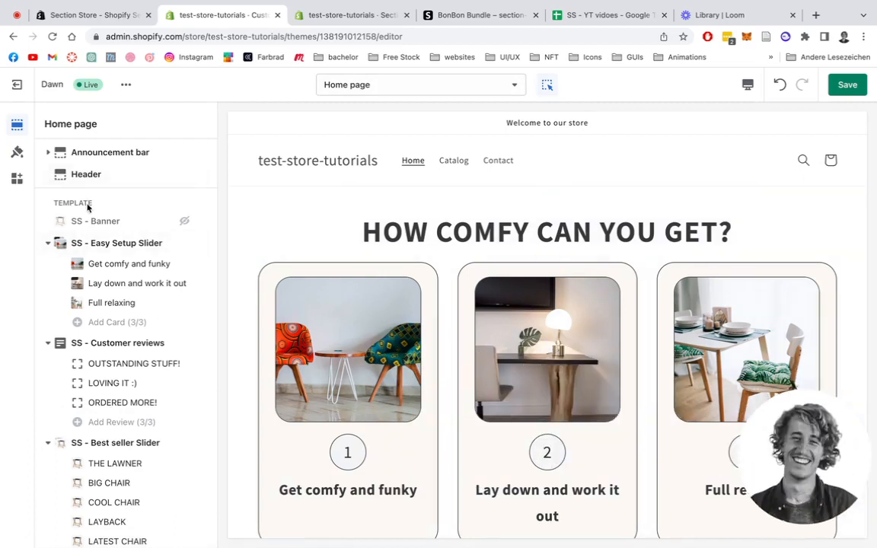
- Add an SS - BonBon Banner section to the home page template and place it directly above SS - Easy Setup Slider
scroll(123, 349, "down", 1)
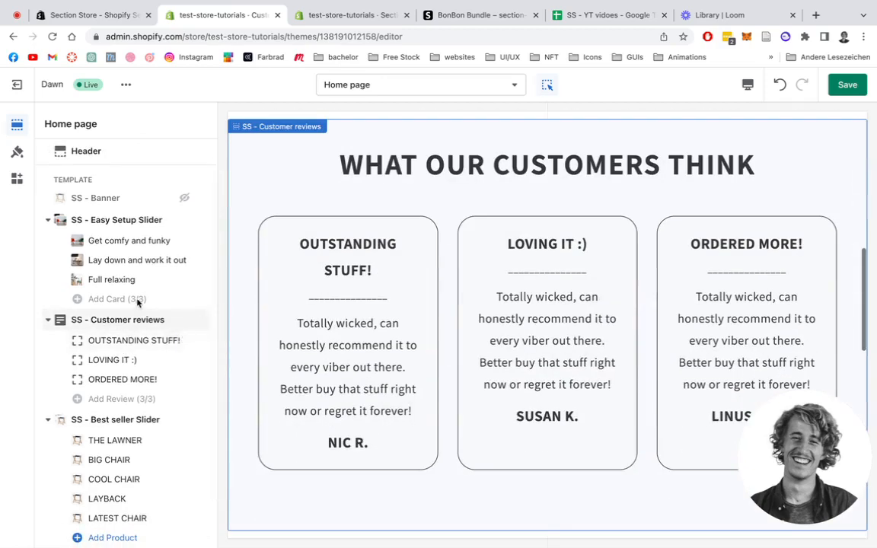
scroll(138, 303, "down", 3)
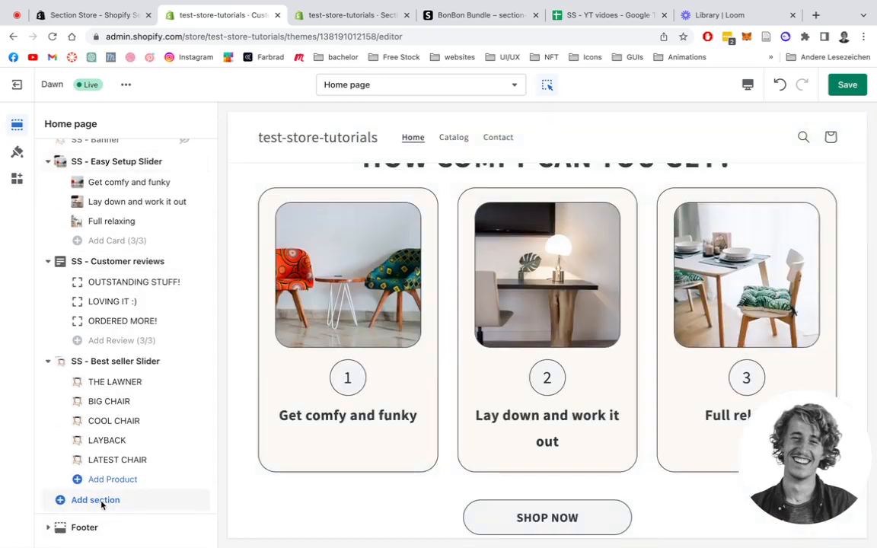
left_click(102, 500)
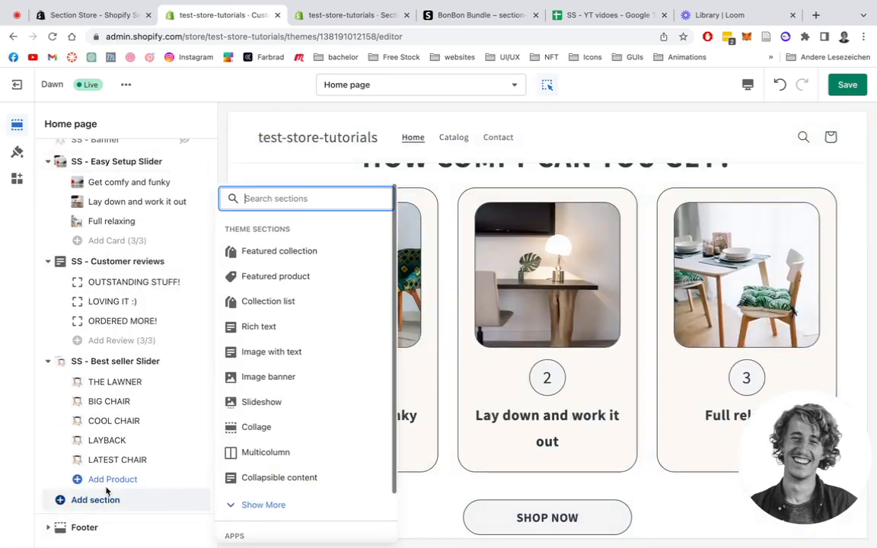
type("ban")
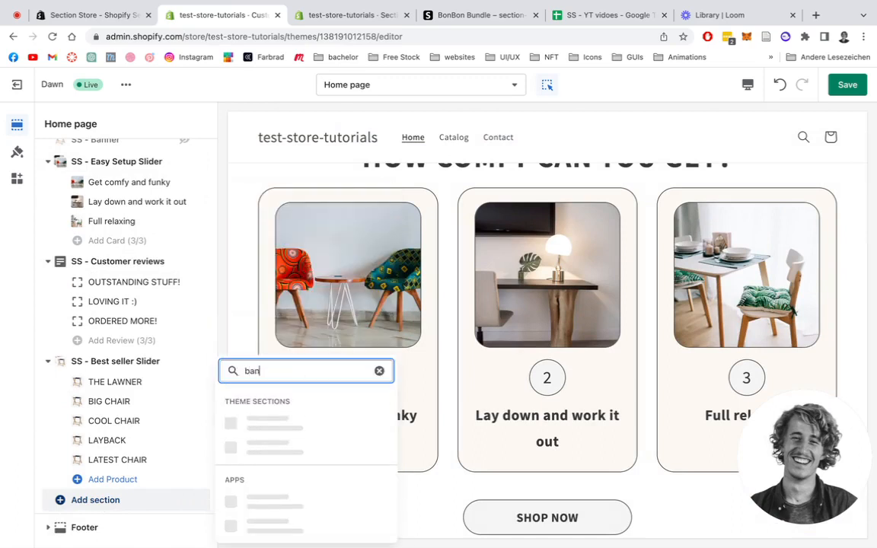
type("ner")
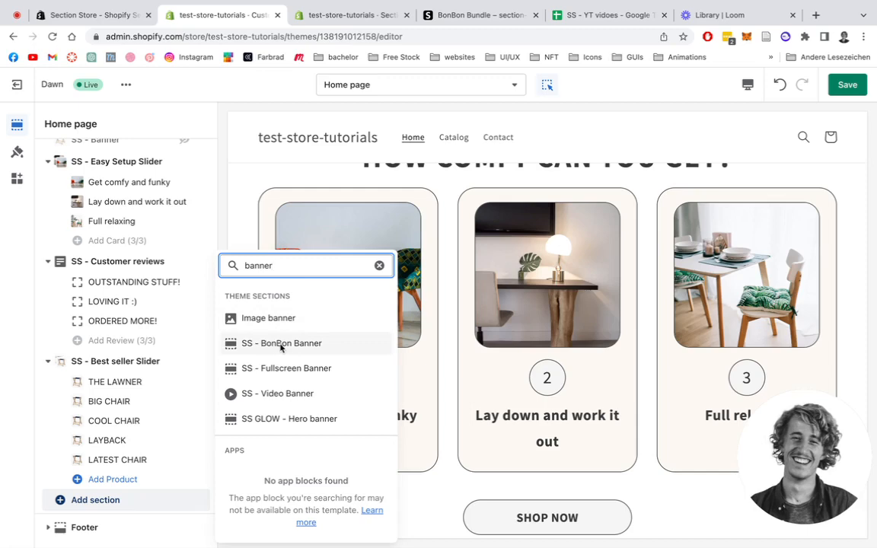
left_click(281, 344)
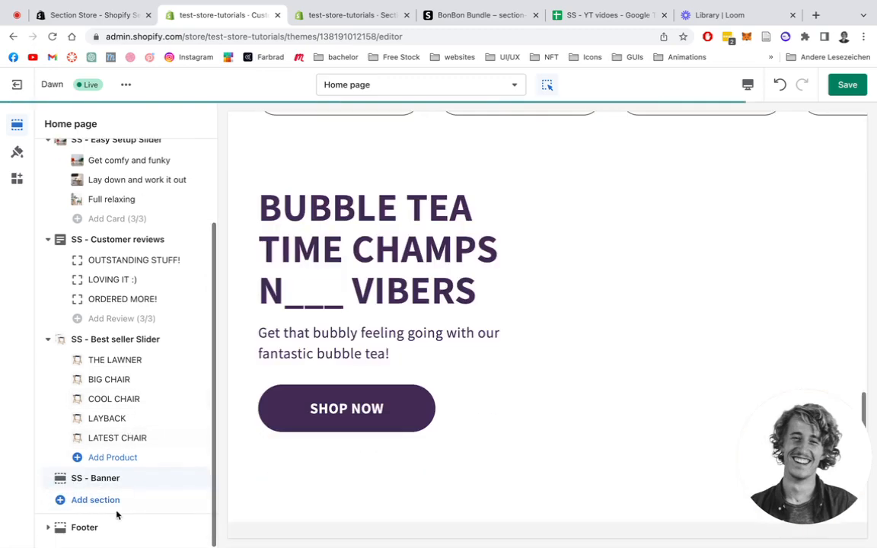
left_click_drag(201, 478, 142, 243)
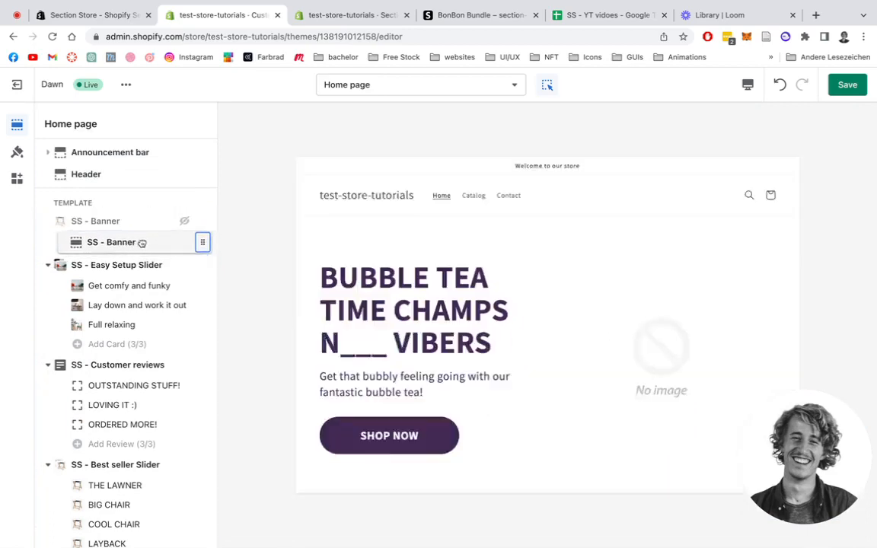
- Open the SS - Banner section's settings and set its image to the existing campstool-1 file
left_click(90, 242)
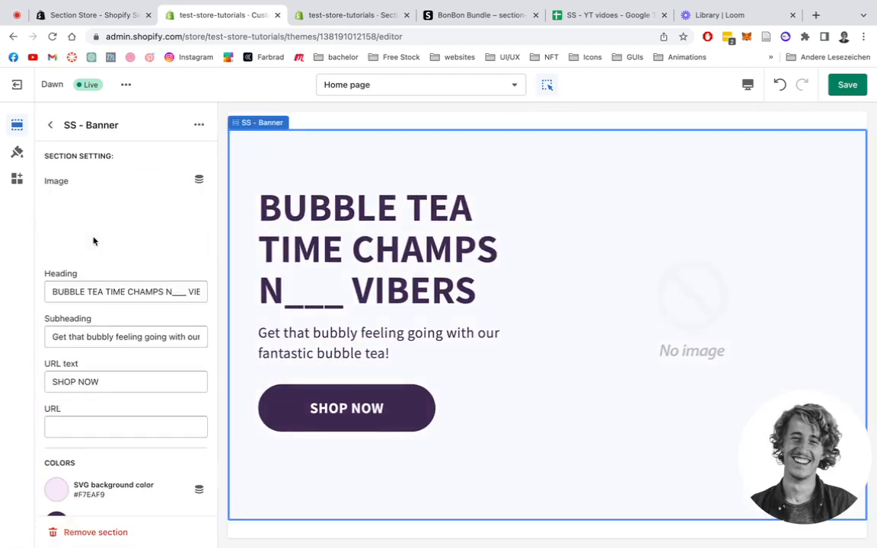
left_click(147, 220)
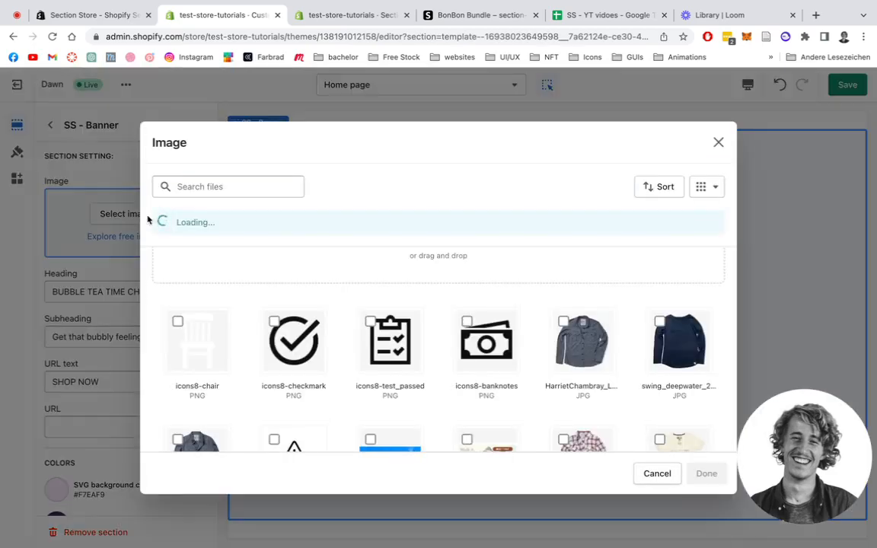
scroll(464, 335, "down", 5)
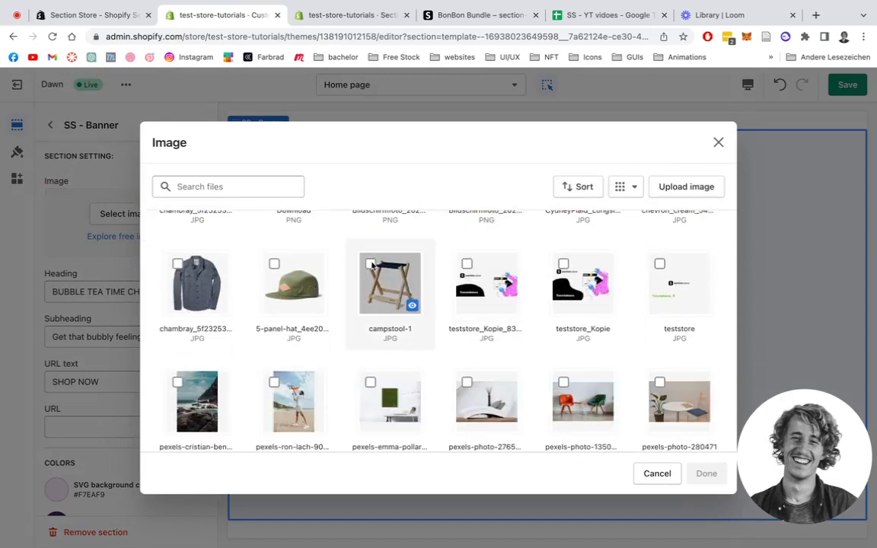
left_click(372, 264)
left_click(708, 476)
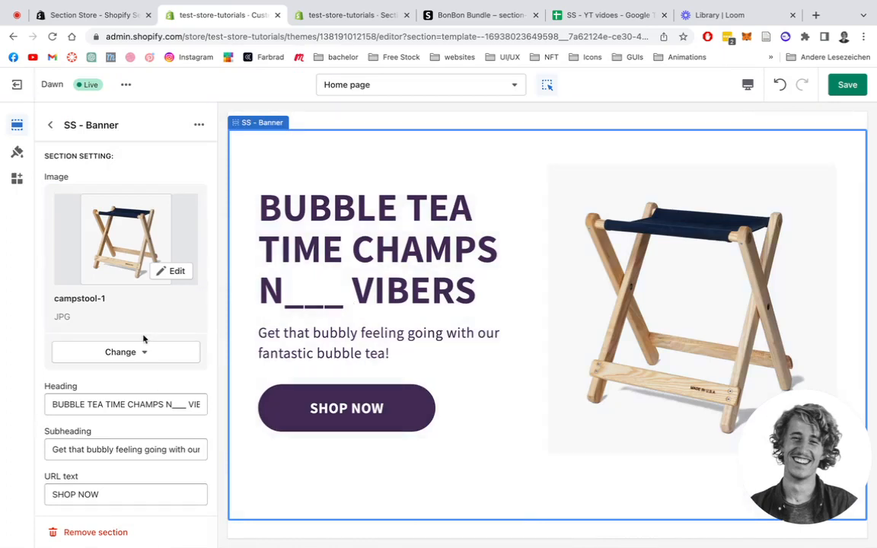
- Replace the banner's heading with "Check out our lovely chair"
scroll(133, 366, "down", 1)
left_click(118, 389)
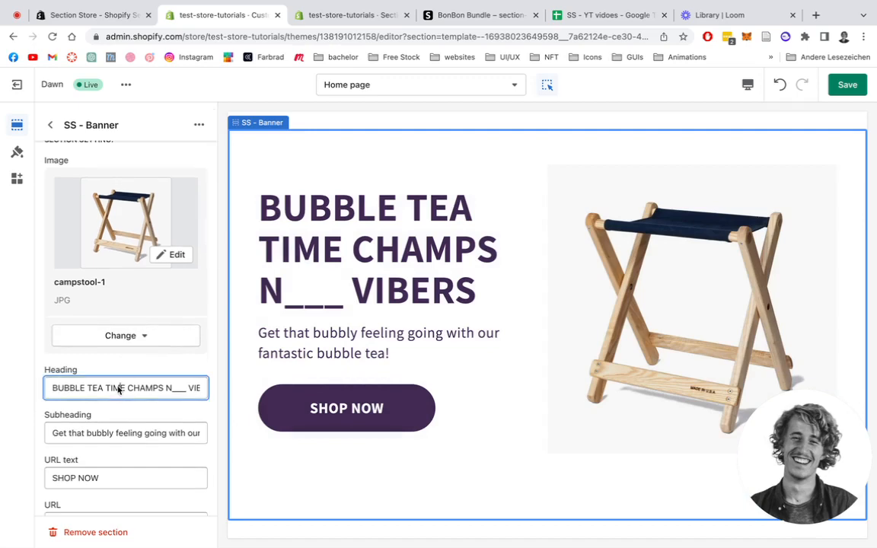
triple_click(118, 389)
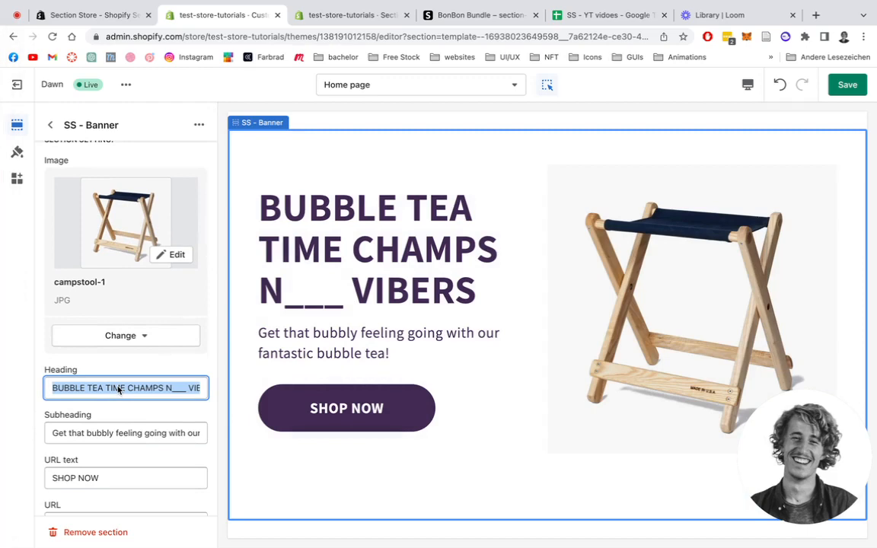
type("Exa")
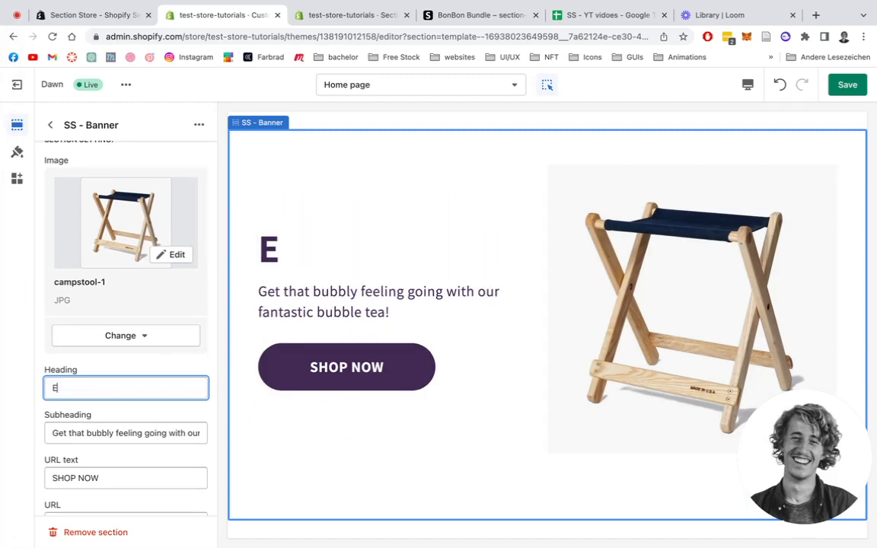
key("BackSpace")
key("BackSpace")
key("BackSpace")
key("BackSpace")
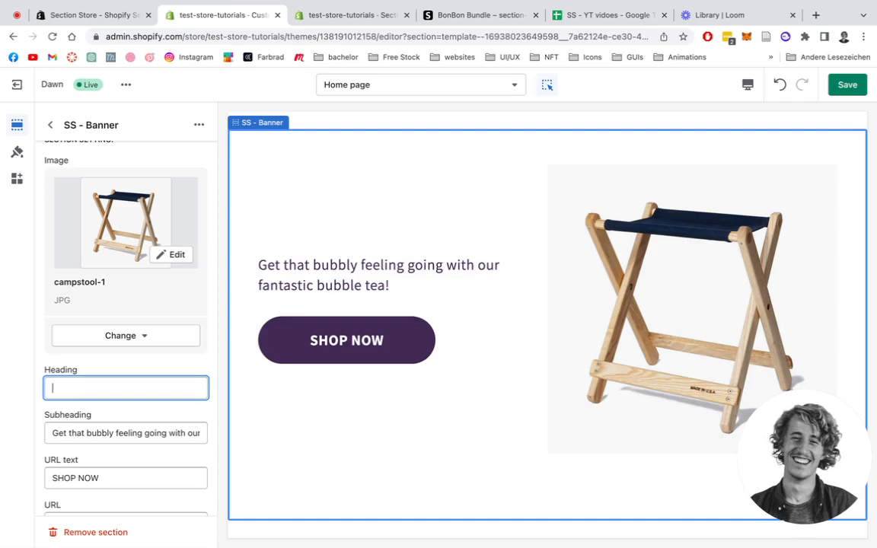
type("Check out ")
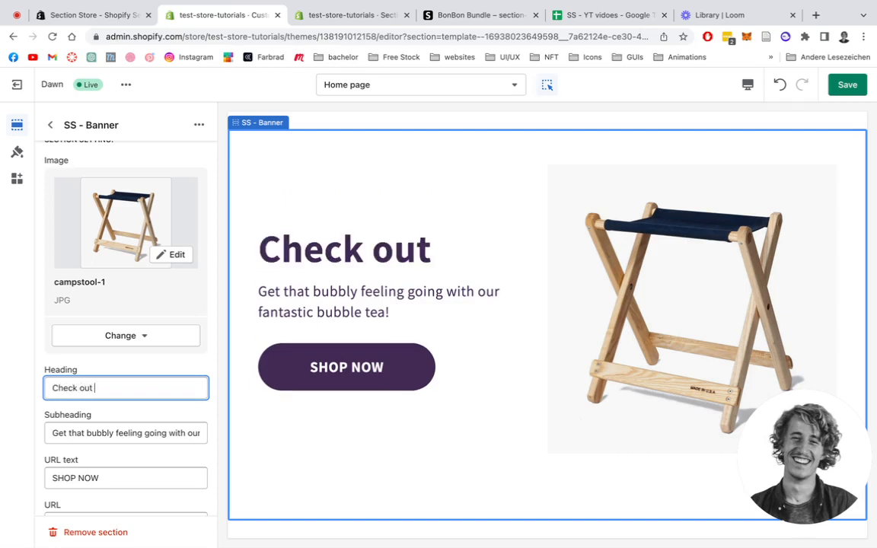
type("our lovely chair")
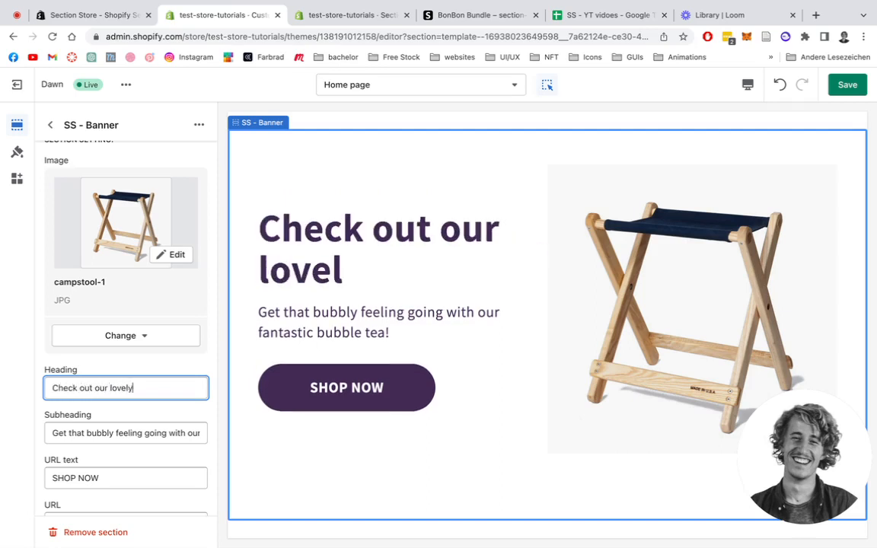
- Replace the banner's subheading with "This product will make you feel comfy" and open the URL field for editing
triple_click(120, 439)
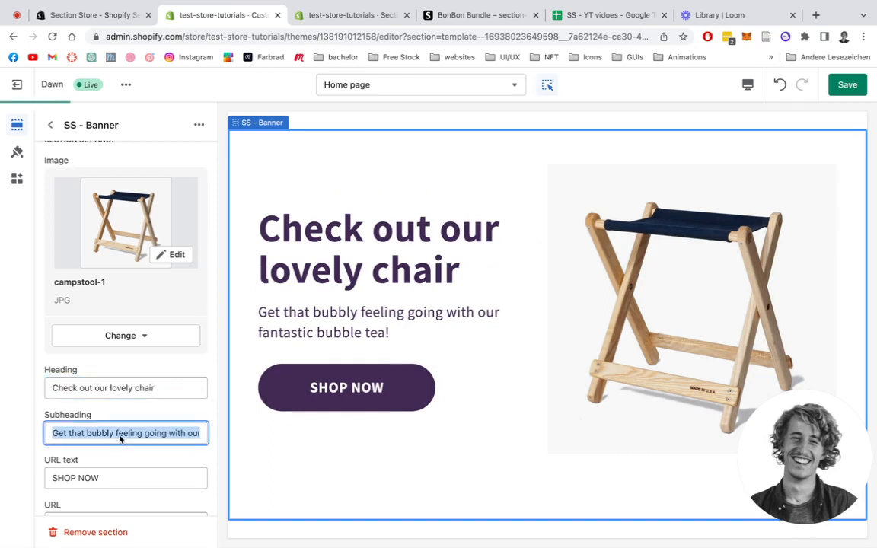
type("This pr")
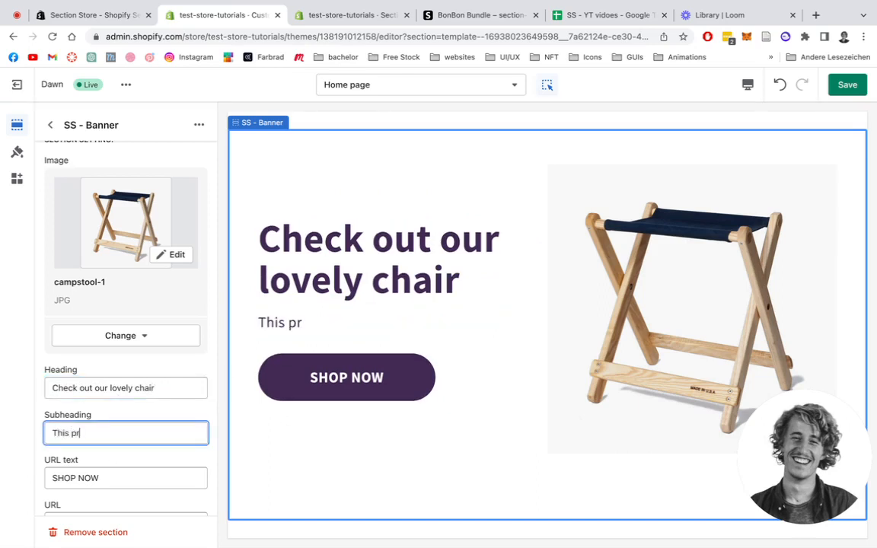
type("oduct will make you")
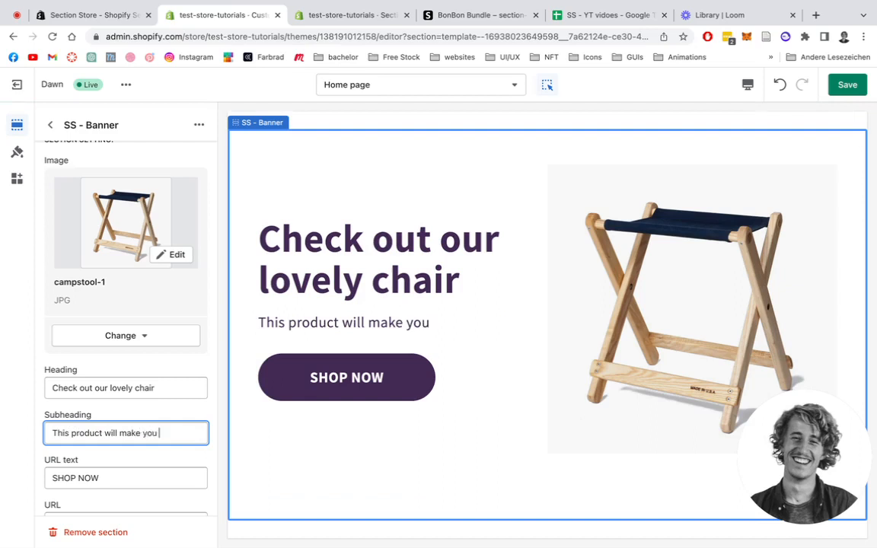
type(" feel comfy")
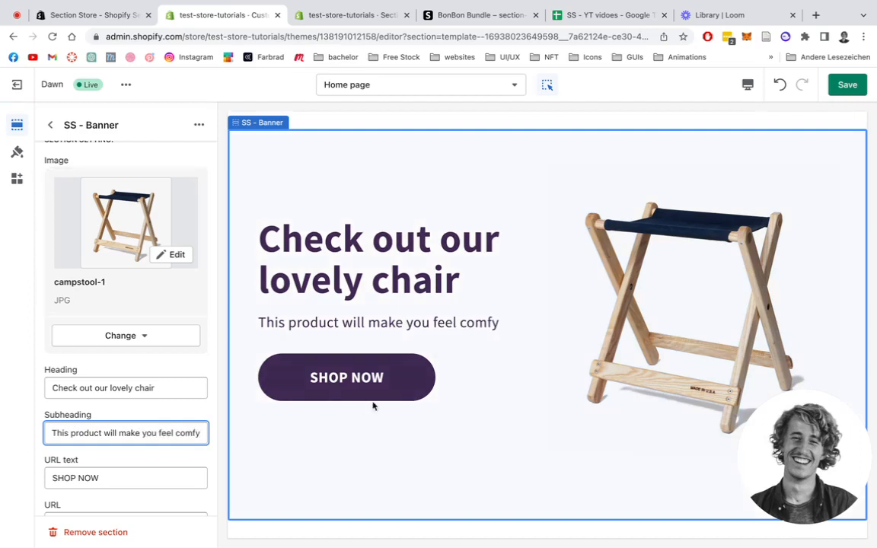
scroll(89, 358, "down", 4)
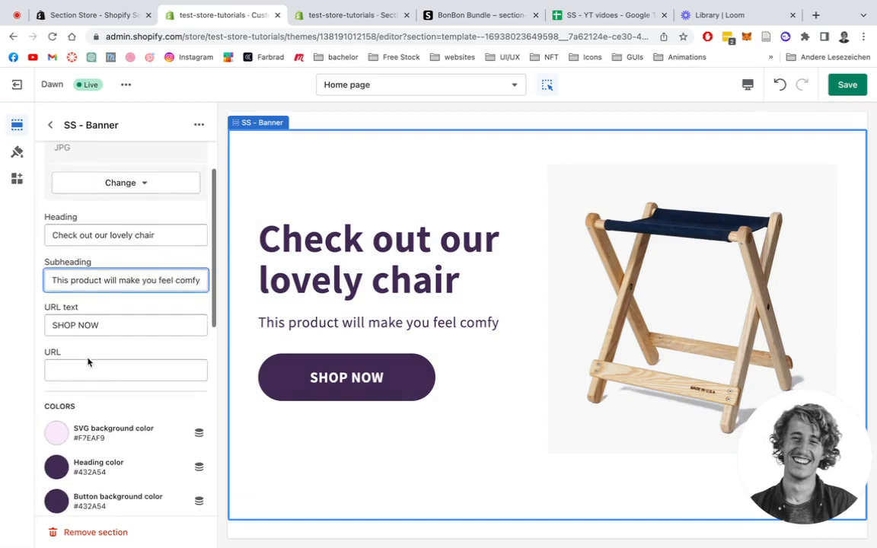
left_click(105, 367)
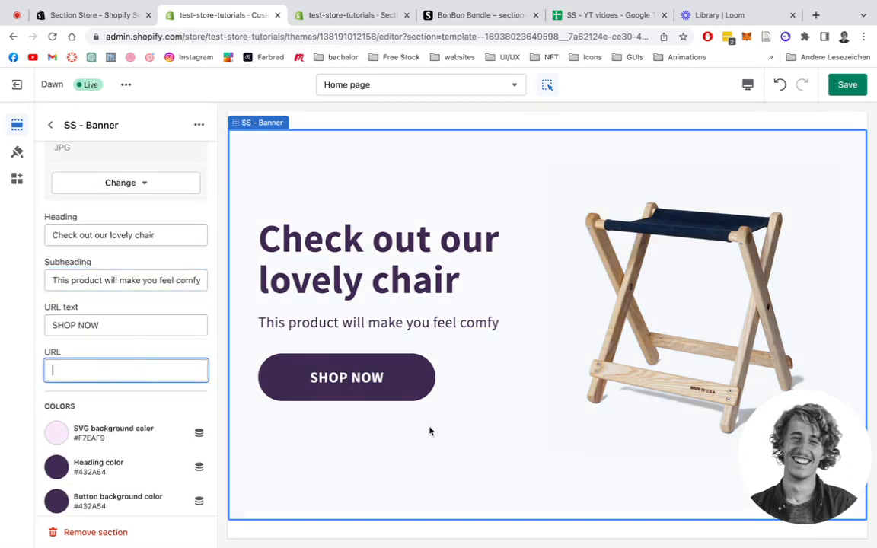
- Set the banner's heading color and button background color to dark brown #542A2A, and check the button text color options
scroll(92, 334, "down", 2)
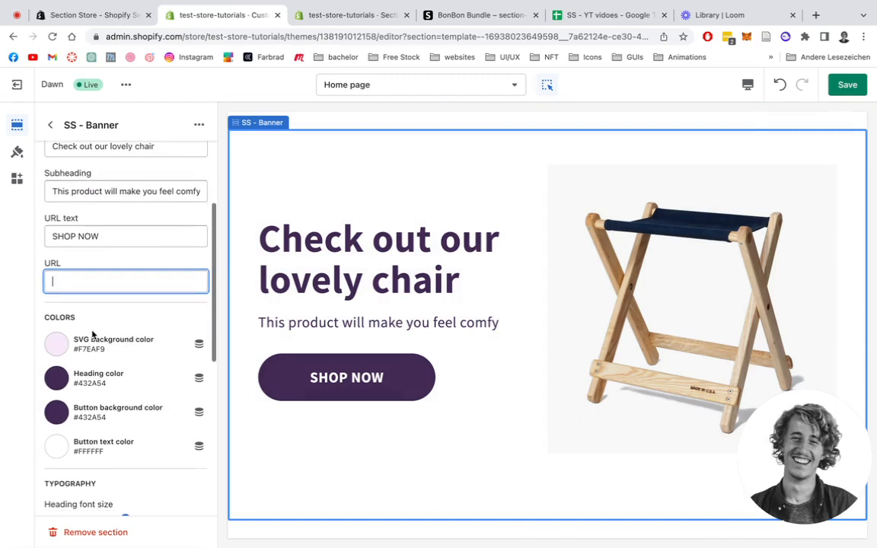
left_click(57, 378)
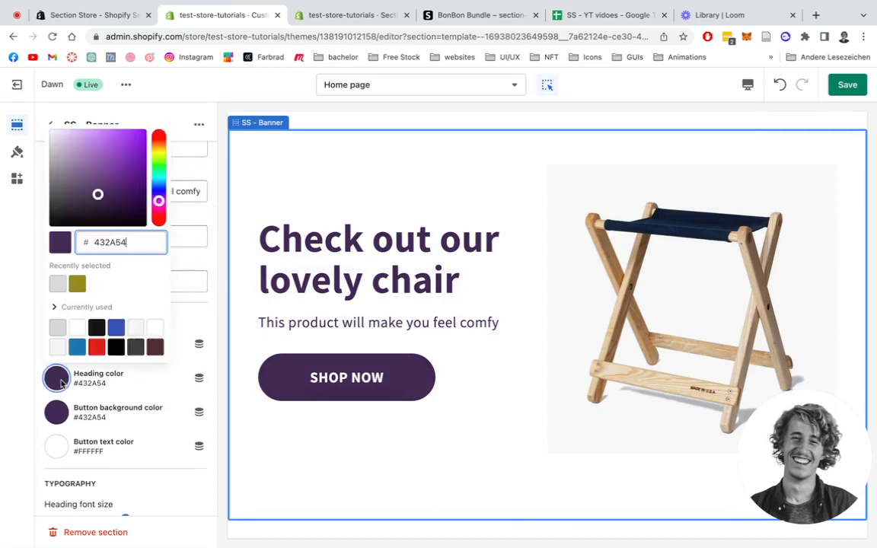
left_click(159, 332)
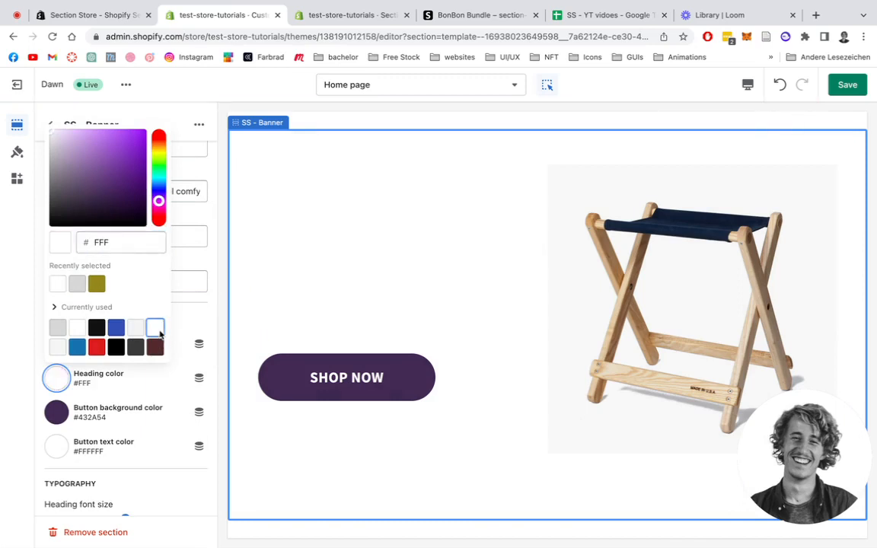
left_click(156, 347)
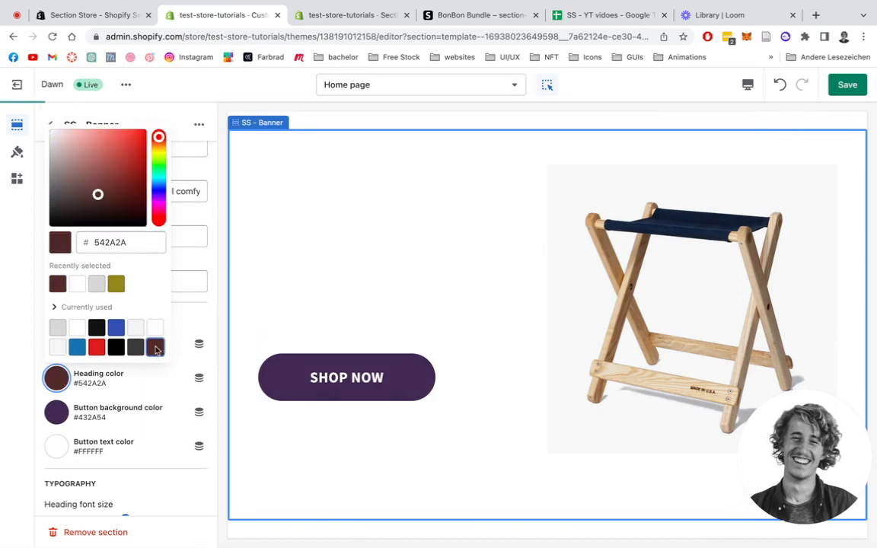
left_click(58, 416)
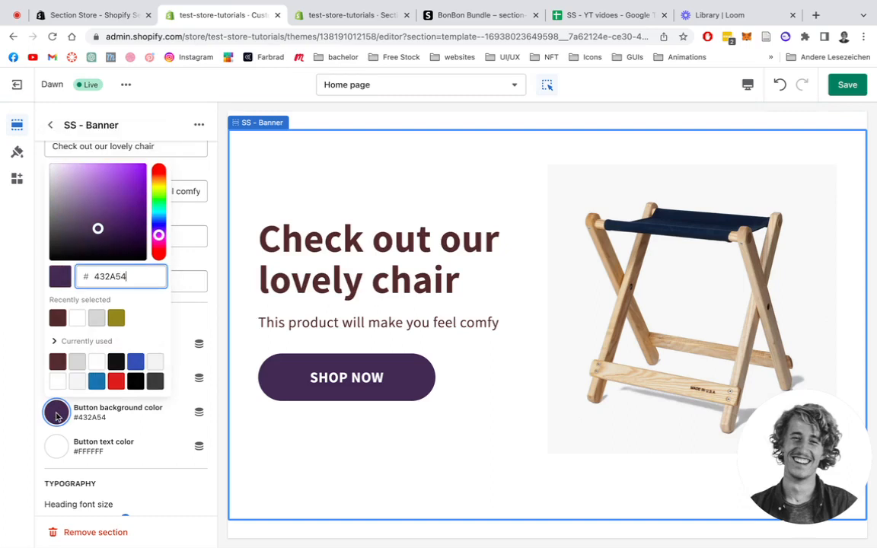
left_click(64, 320)
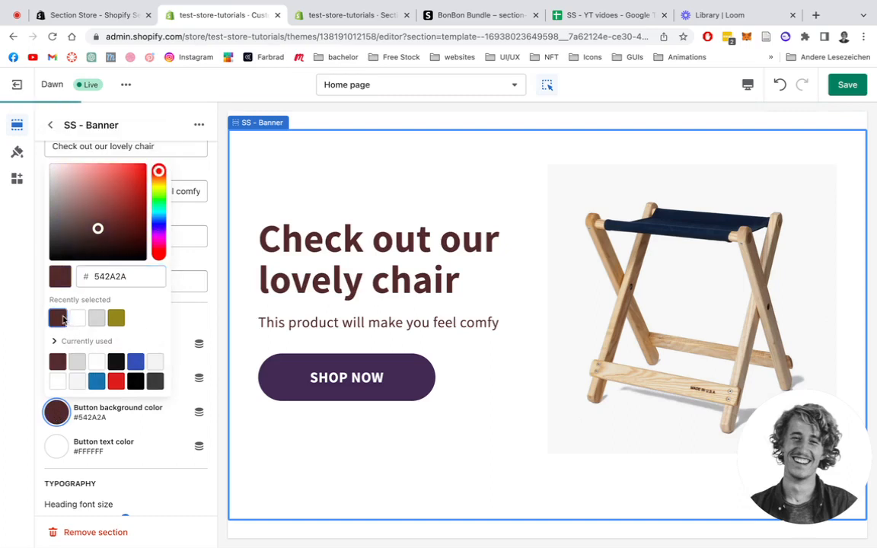
left_click(58, 449)
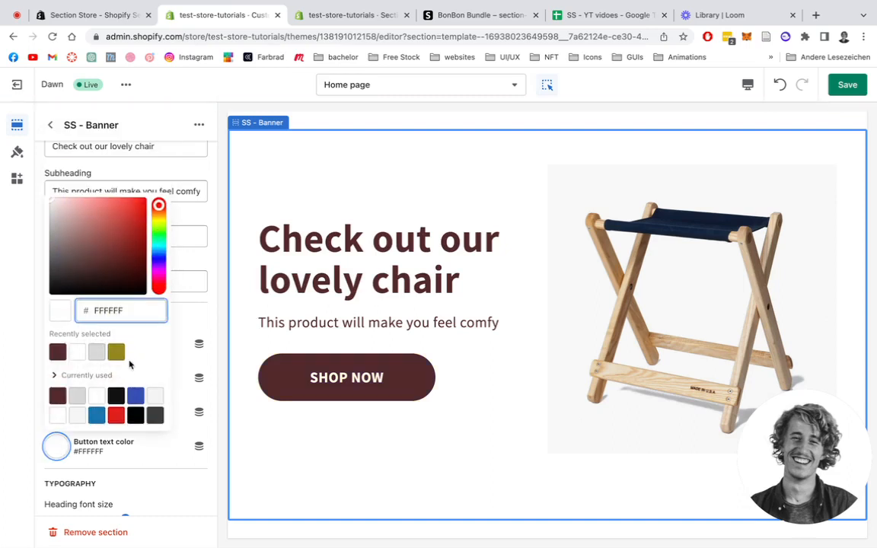
left_click(214, 338)
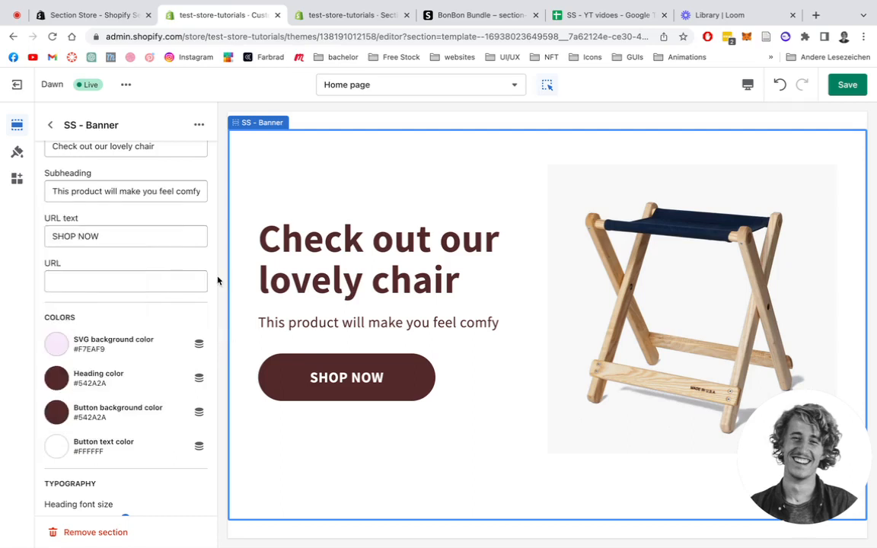
- Set the banner's heading font size to 58px and its subheading font size to 22px
scroll(185, 346, "down", 6)
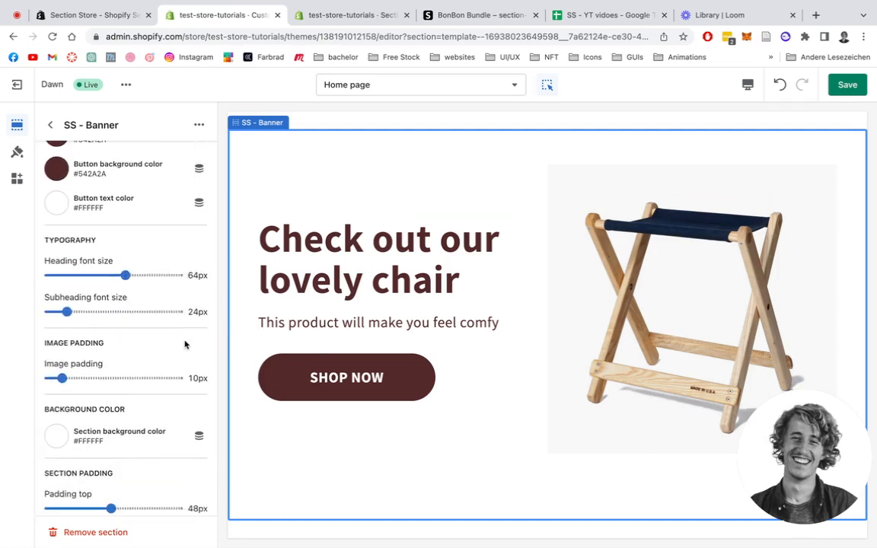
mouse_move(125, 278)
left_mouse_down()
mouse_move(99, 278)
mouse_move(116, 279)
left_mouse_up()
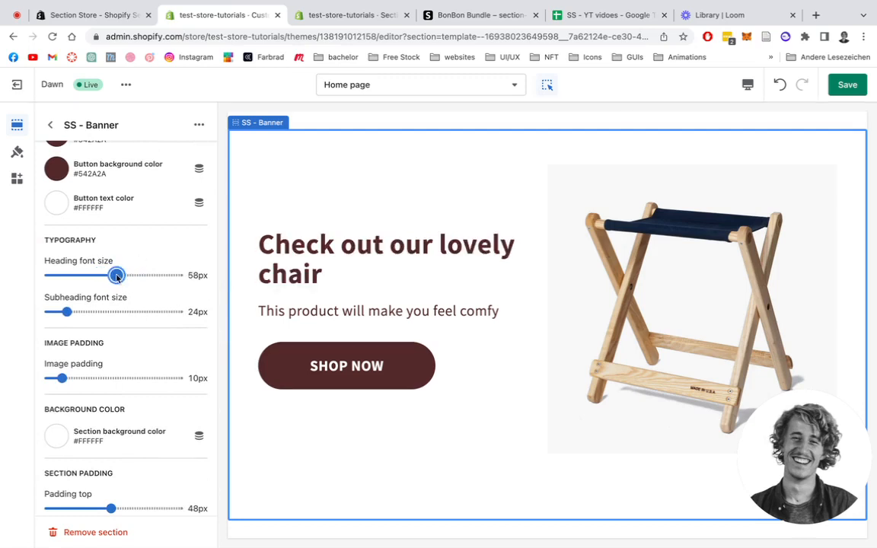
mouse_move(66, 312)
left_mouse_down()
mouse_move(90, 313)
mouse_move(64, 312)
left_mouse_up()
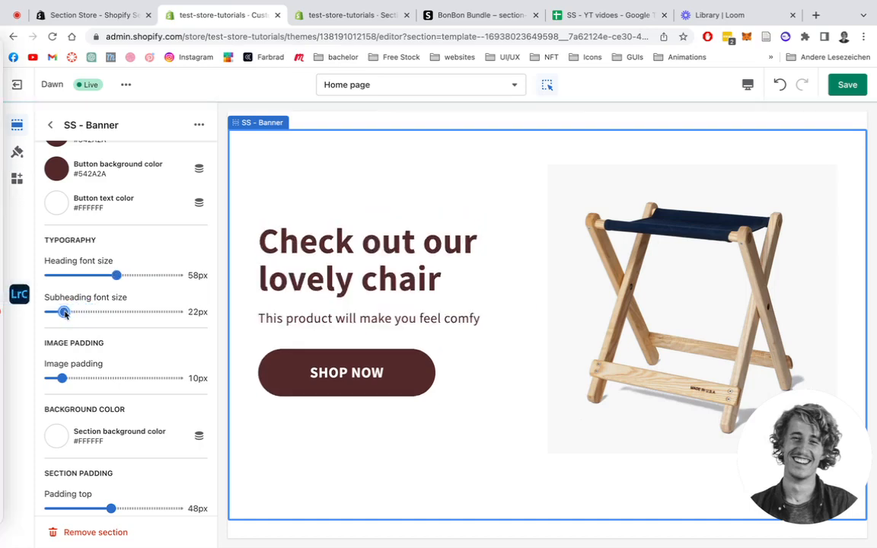
- Set the banner's image padding to 30px
scroll(182, 240, "down", 2)
scroll(182, 241, "down", 2)
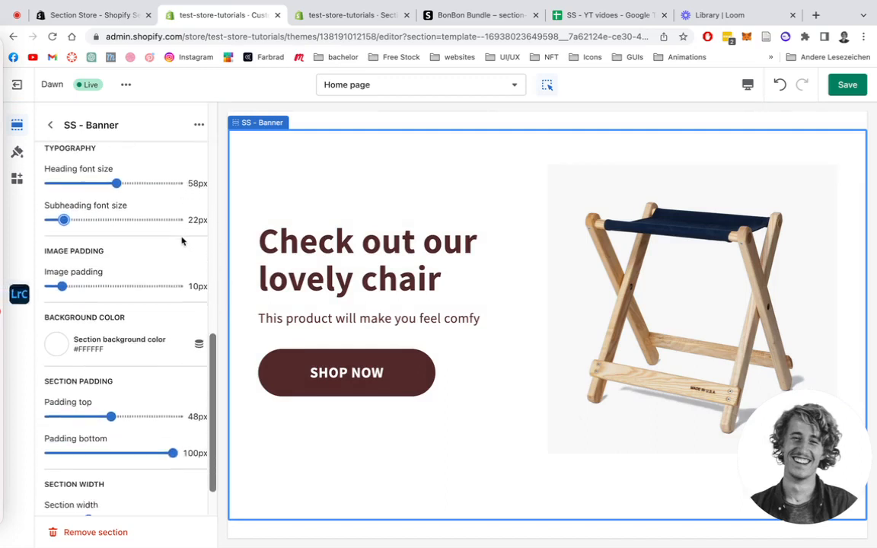
left_click_drag(62, 286, 88, 287)
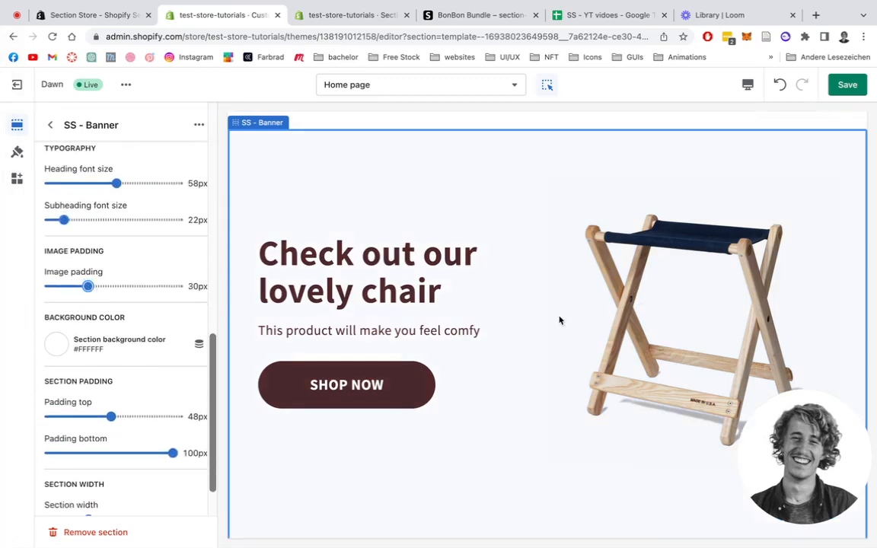
- Set the banner's section padding to 68px at the top and 60px at the bottom
scroll(151, 308, "down", 2)
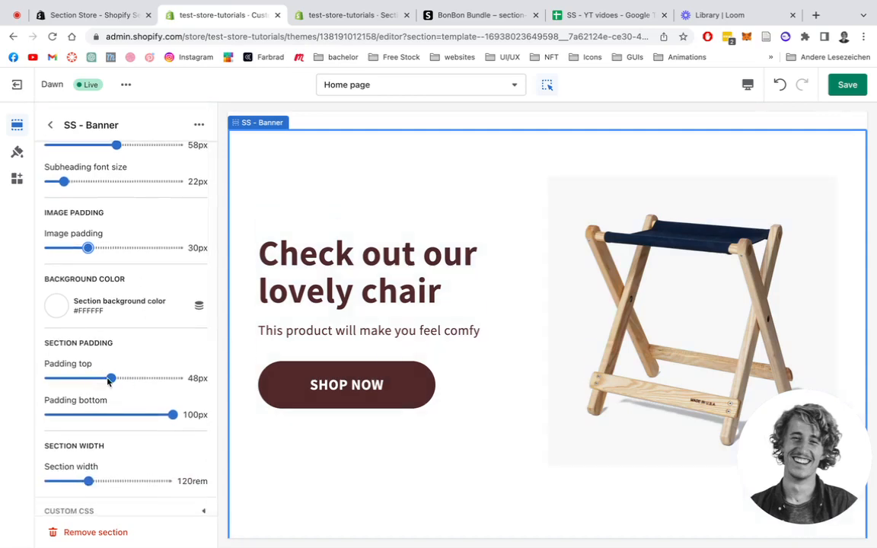
left_click_drag(112, 385, 137, 378)
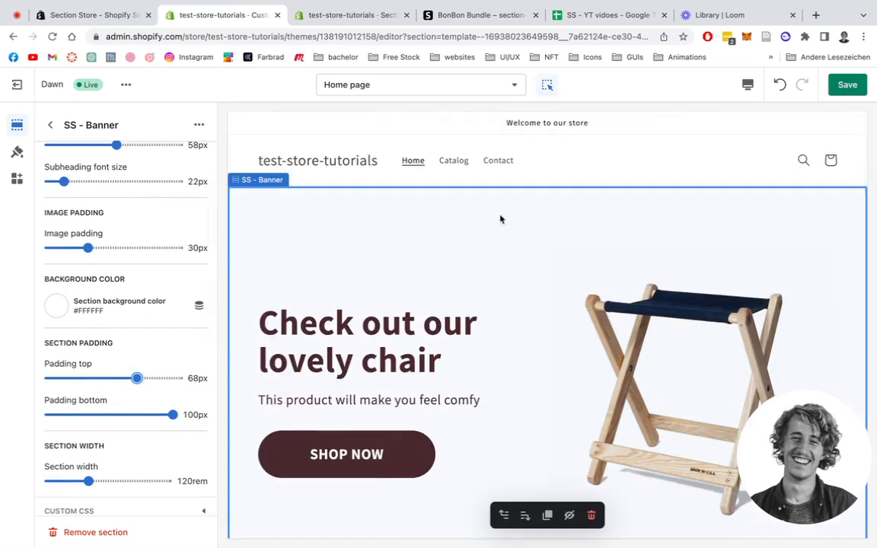
scroll(501, 220, "down", 1)
left_click_drag(173, 414, 127, 415)
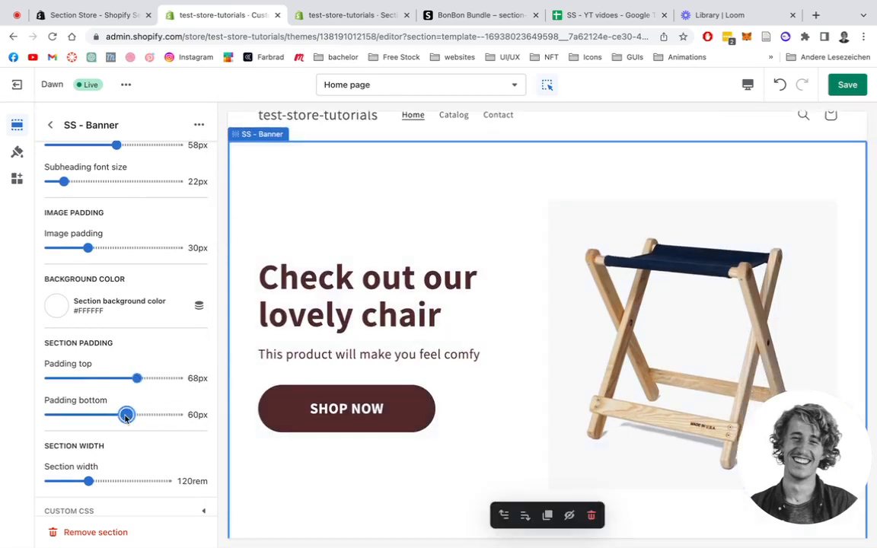
- Review the banner's spacing in the preview and set its section width to 125rem
scroll(521, 272, "down", 2)
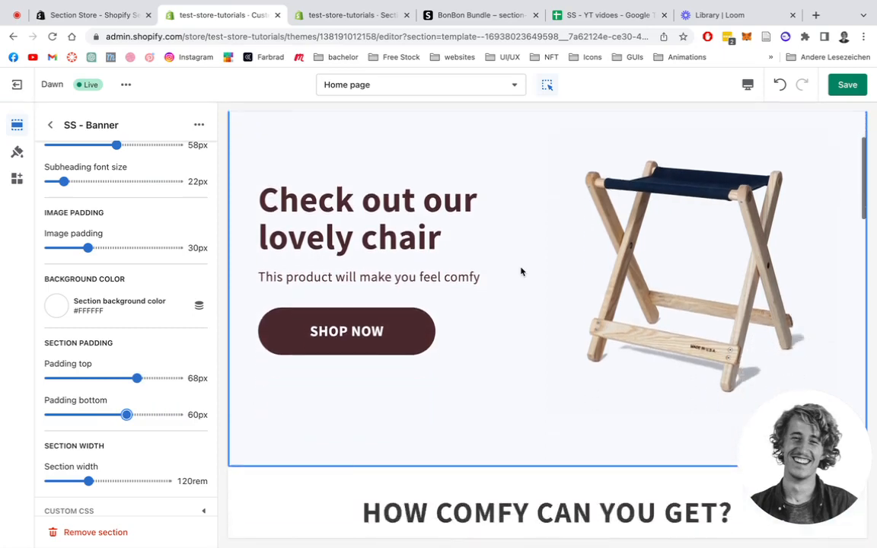
scroll(152, 375, "down", 1)
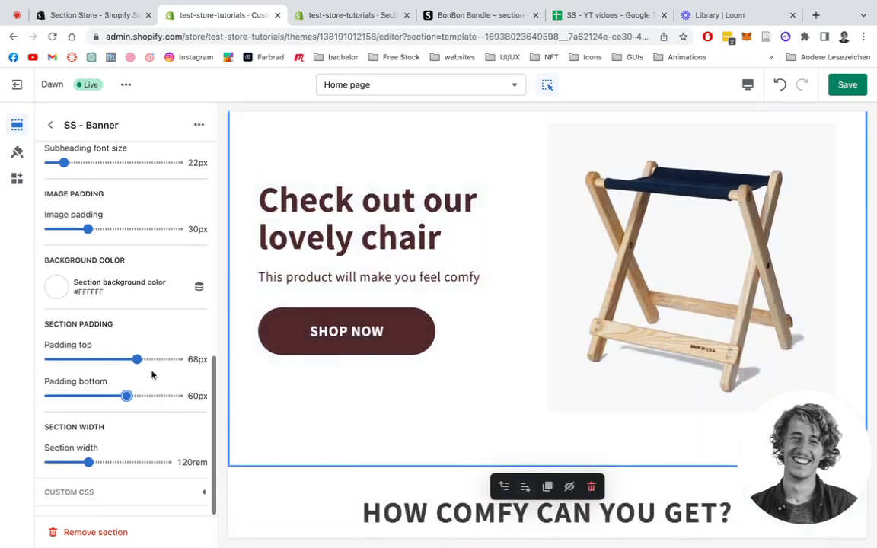
left_click_drag(88, 464, 94, 463)
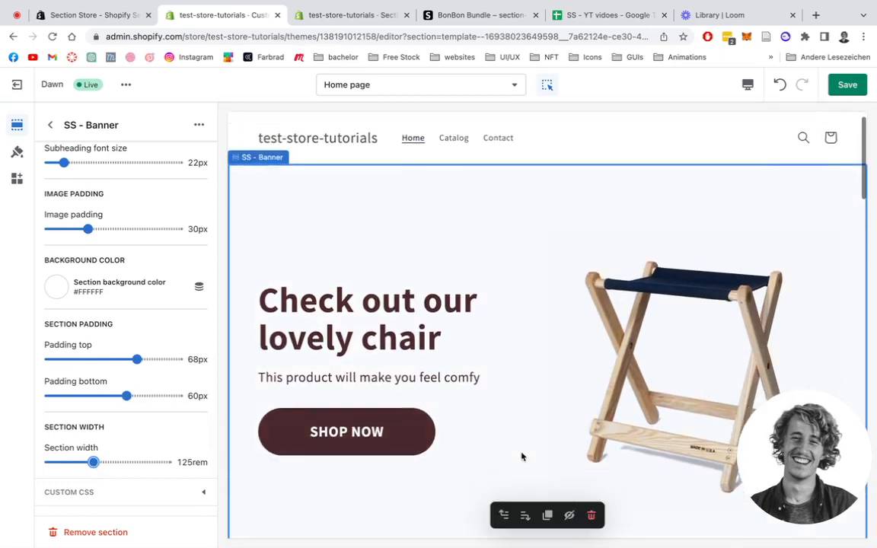
- Leave the banner settings and look over the banner and the Easy Setup Slider section in the page preview
left_click(51, 125)
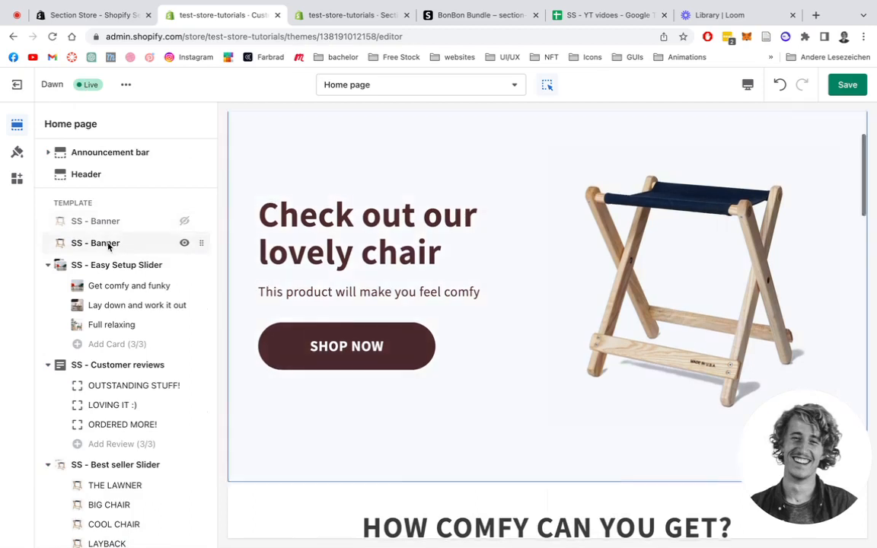
scroll(735, 215, "down", 2)
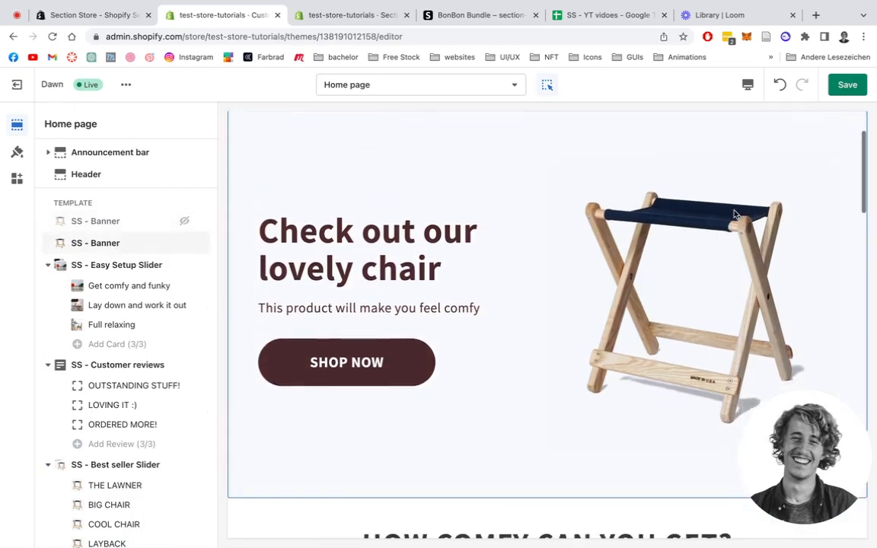
scroll(735, 215, "down", 3)
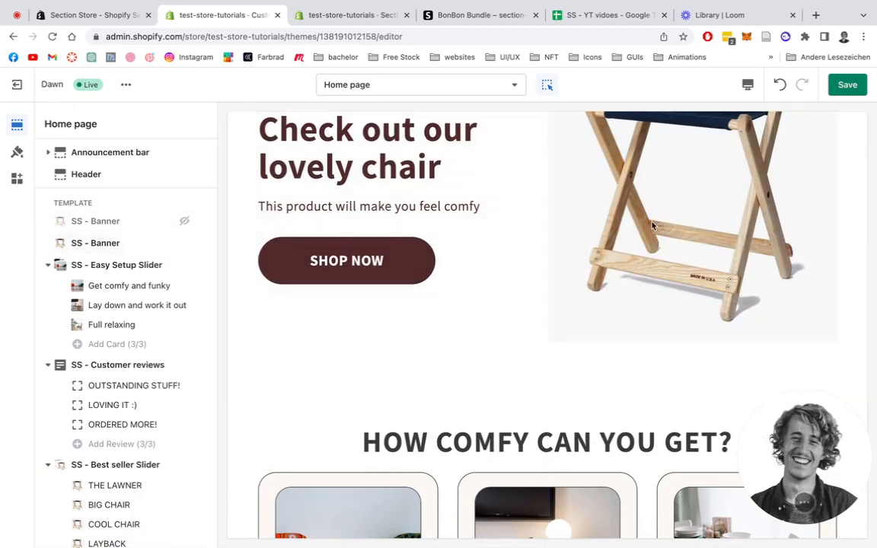
scroll(652, 226, "down", 5)
scroll(350, 277, "down", 2)
scroll(349, 276, "down", 2)
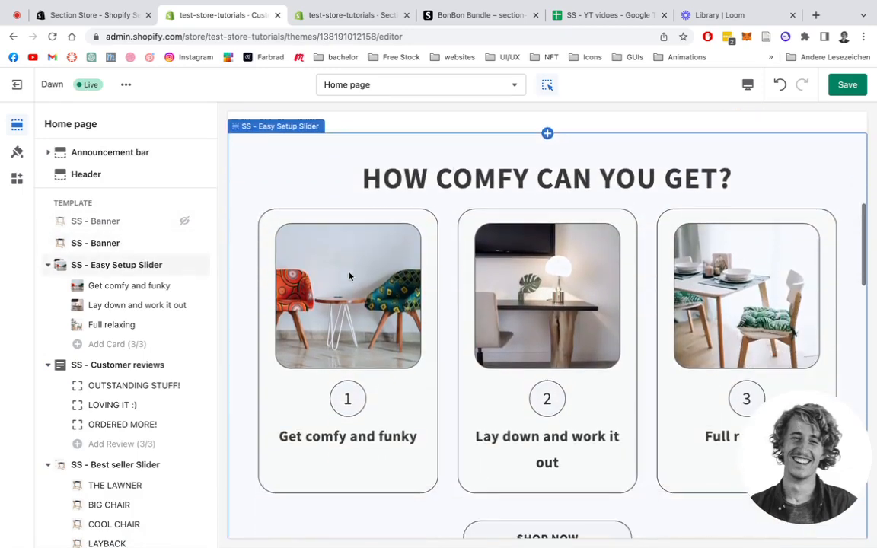
scroll(456, 277, "down", 1)
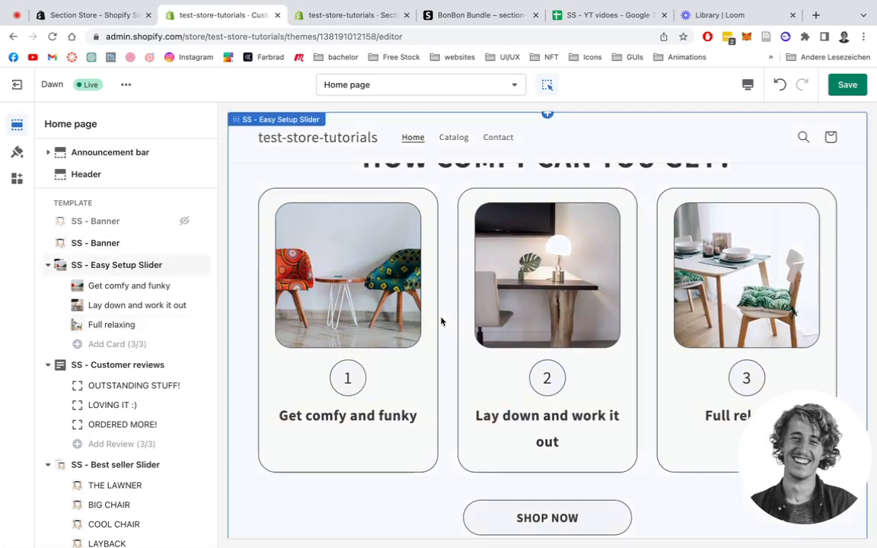
scroll(442, 322, "up", 1)
scroll(507, 309, "up", 5)
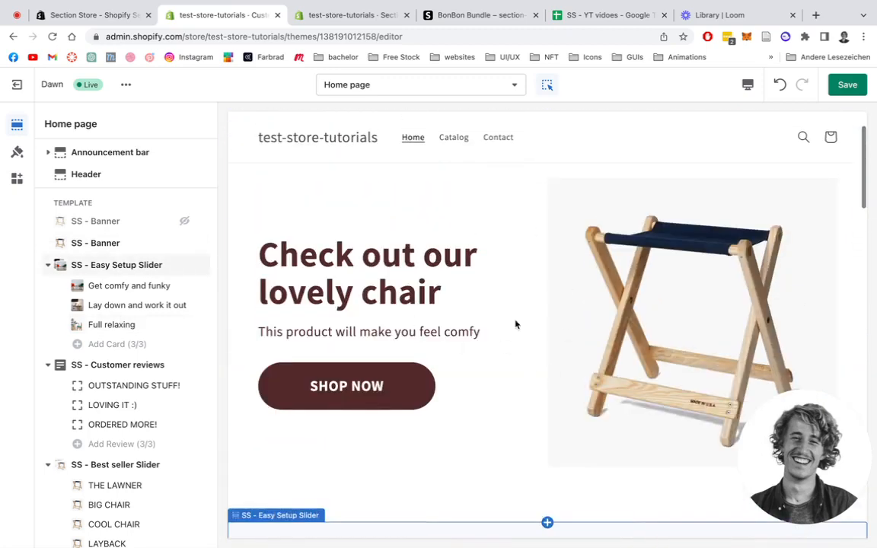
scroll(478, 339, "down", 5)
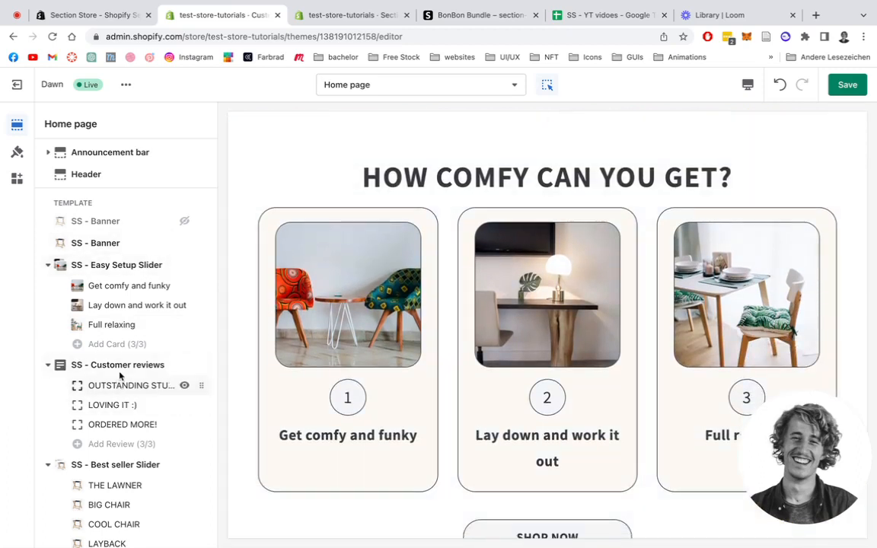
- Change the title of the Easy Setup Slider's first card to "Get comfy and cosy"
left_click(126, 286)
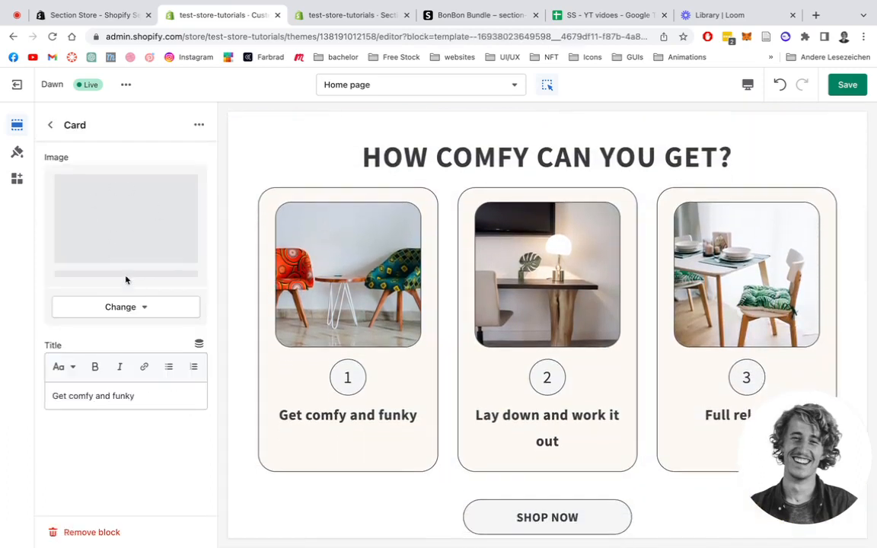
left_click(146, 397)
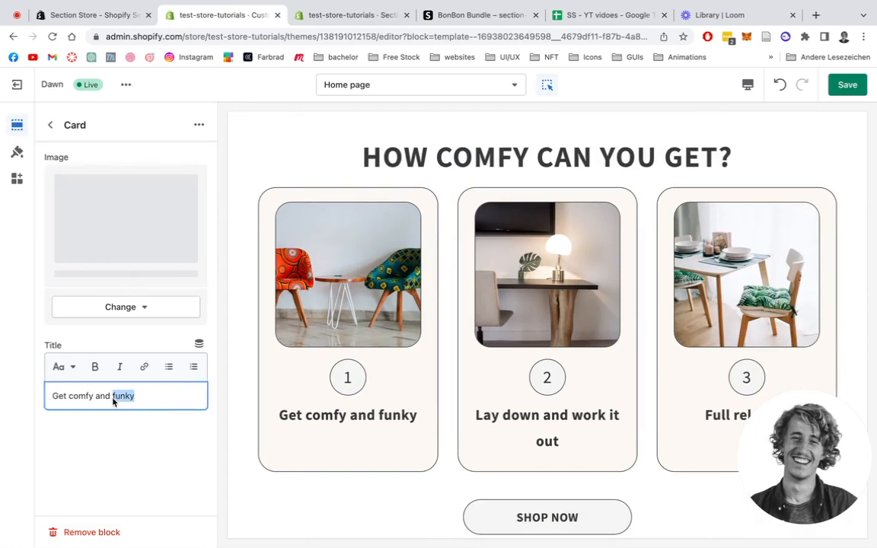
key("BackSpace")
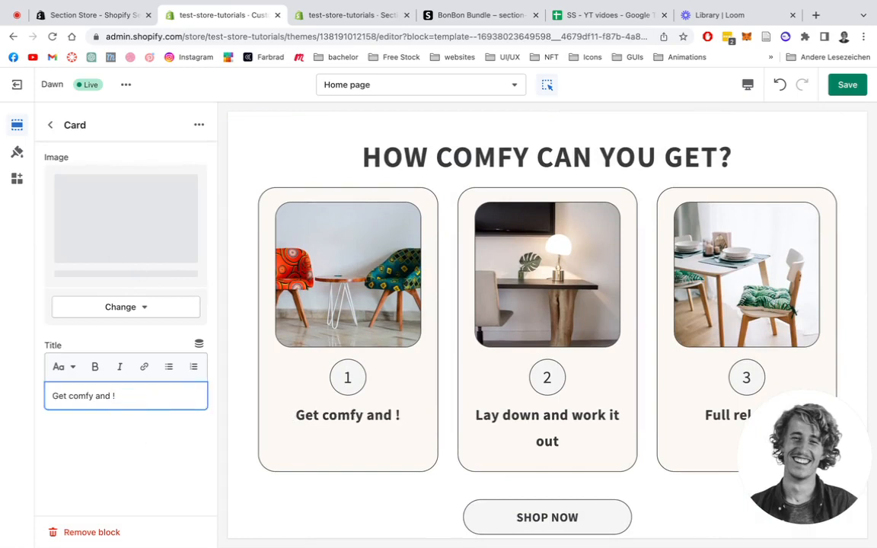
type("o")
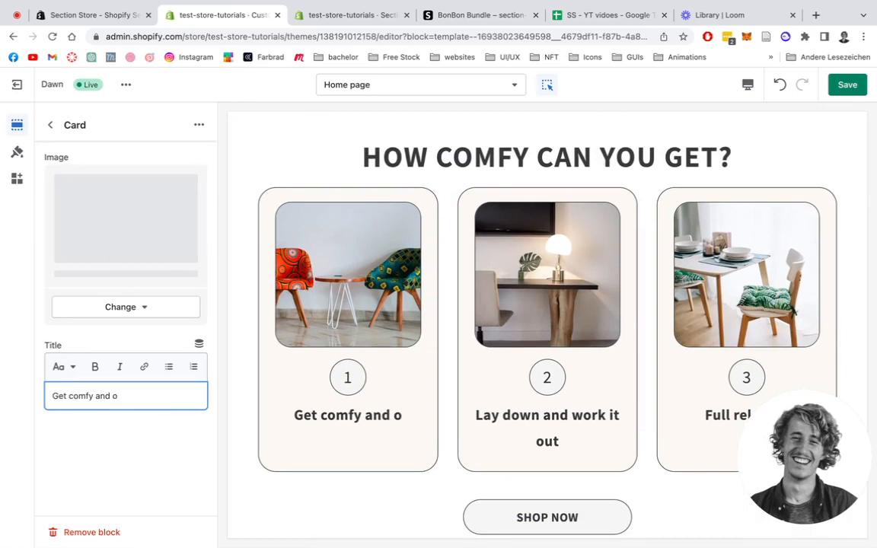
key("BackSpace")
type("cosy")
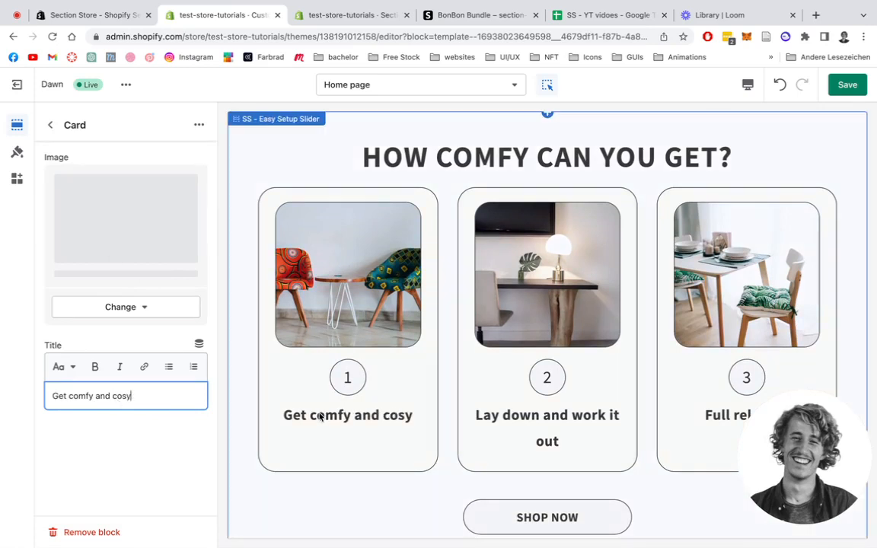
left_click(49, 123)
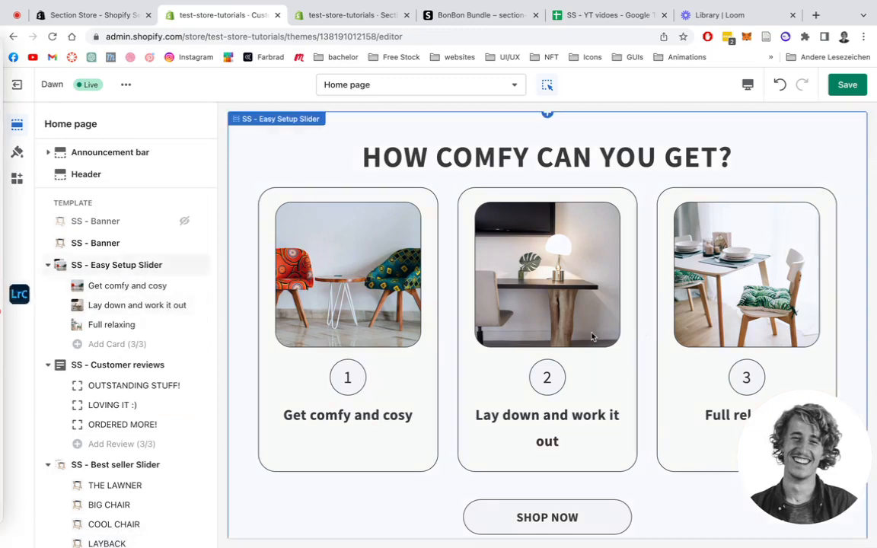
- Examine the Easy Setup Slider section's color, typography, link URL and padding settings along with its preview
left_click(114, 264)
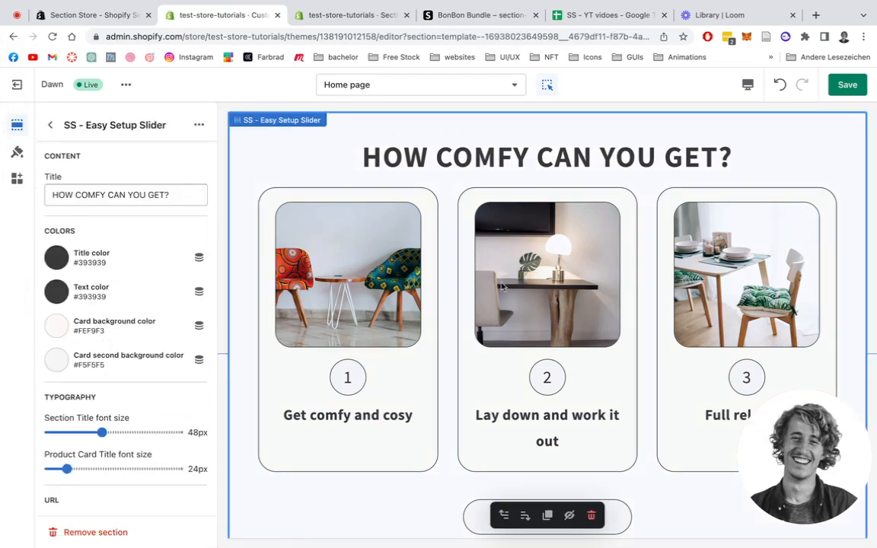
scroll(137, 294, "down", 1)
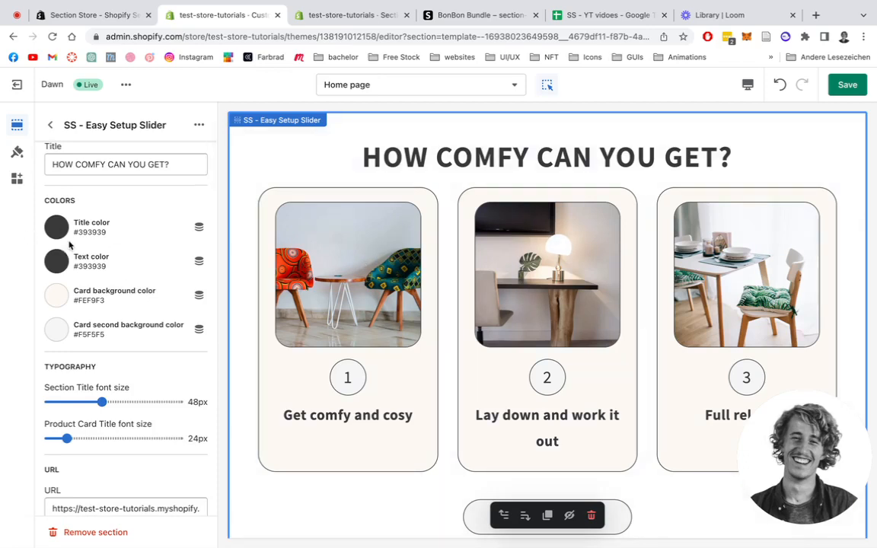
scroll(189, 293, "down", 1)
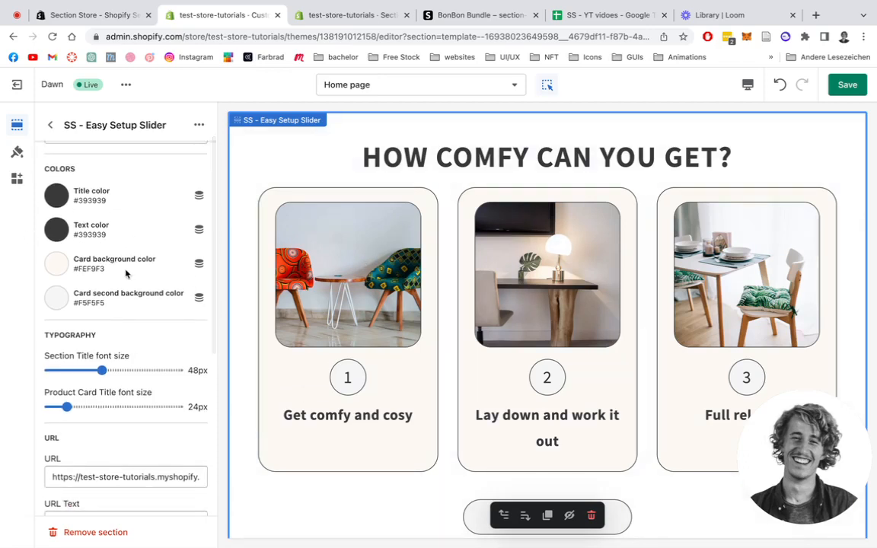
scroll(176, 280, "down", 2)
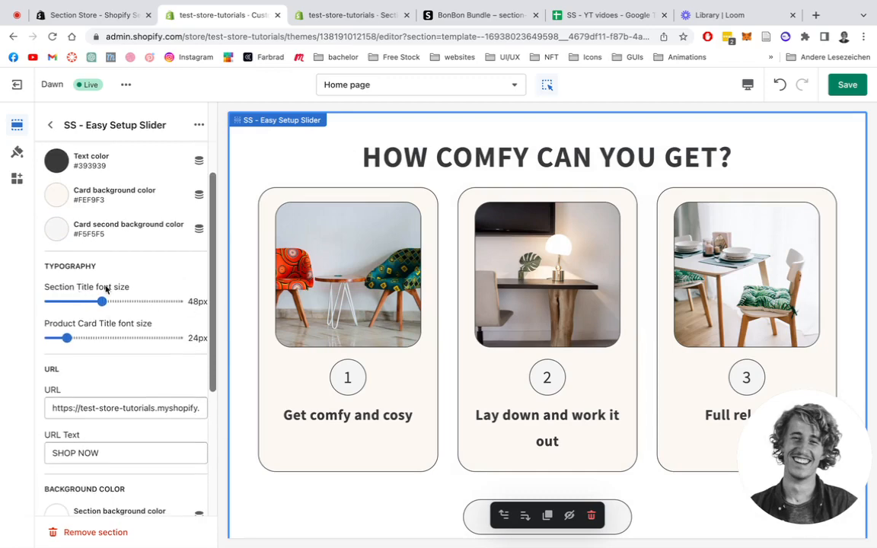
scroll(106, 289, "down", 1)
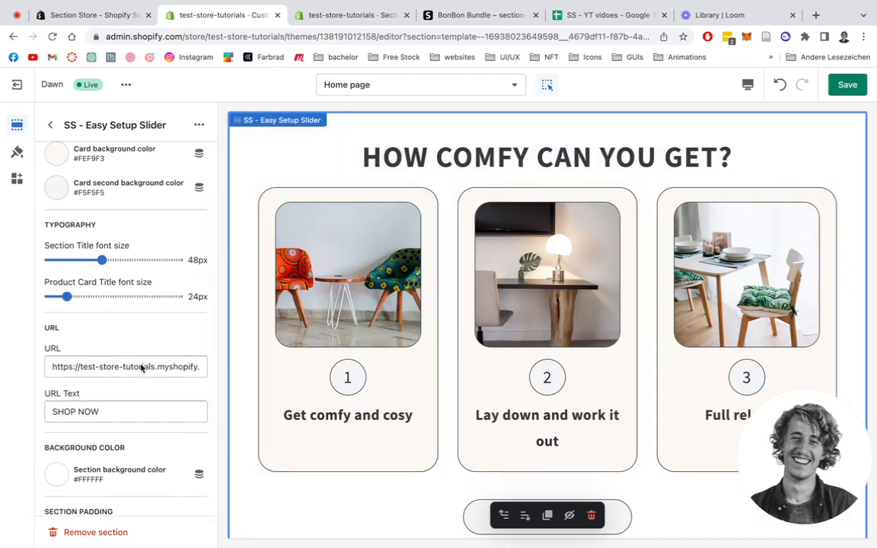
scroll(145, 367, "down", 1)
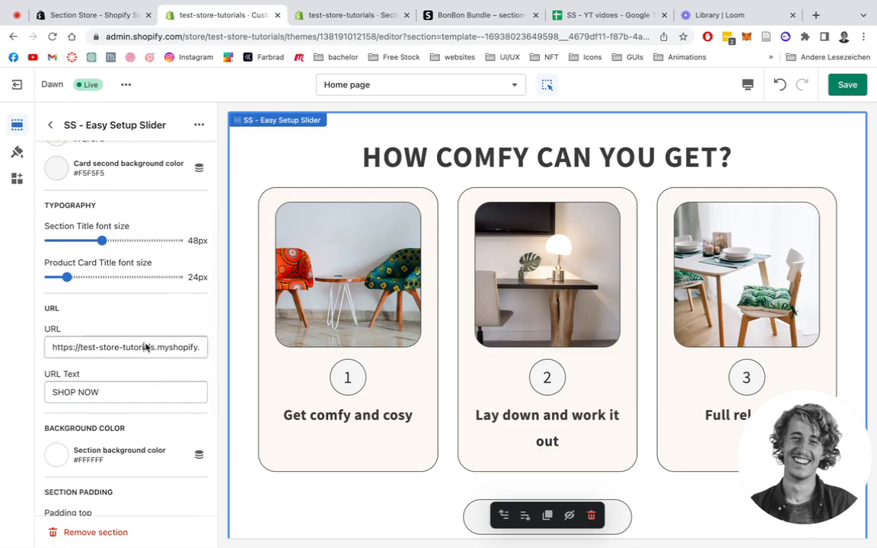
left_click(147, 346)
left_click_drag(146, 347, 263, 347)
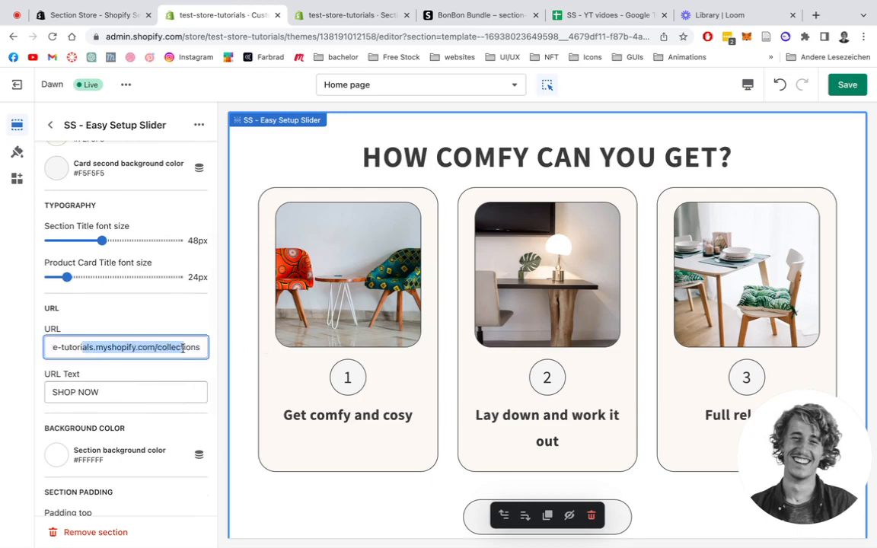
scroll(554, 384, "down", 3)
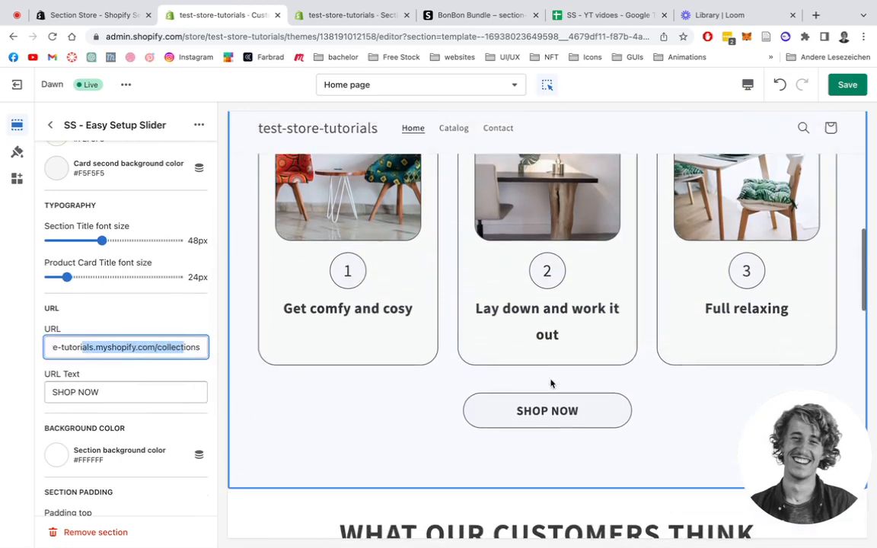
scroll(160, 226, "down", 3)
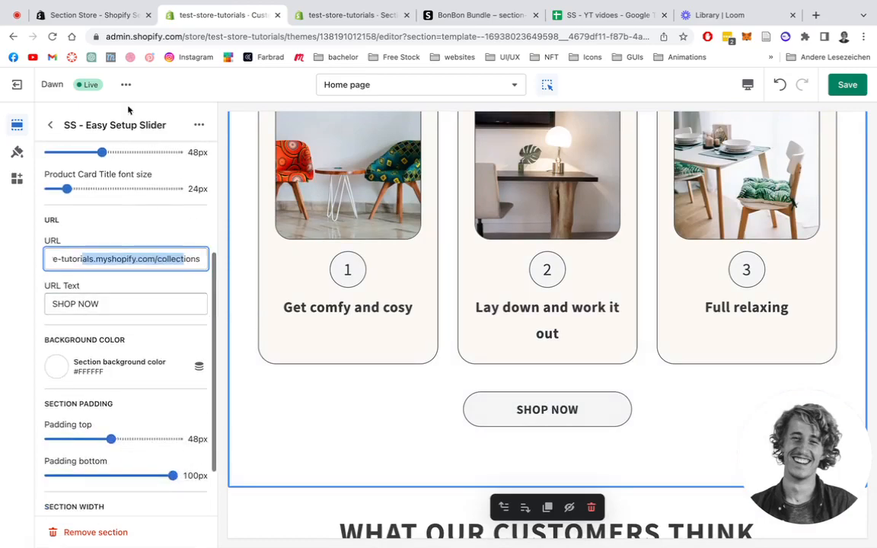
- Change the title of the first review in the Customer reviews section to "OUTSTANDINGLY STUFF!"
left_click(50, 125)
scroll(118, 251, "down", 2)
left_click(107, 190)
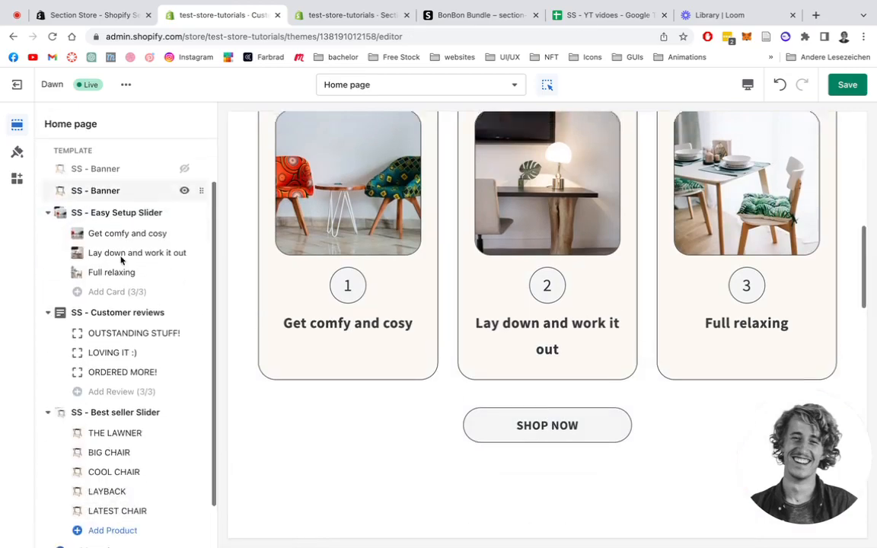
scroll(575, 309, "down", 10)
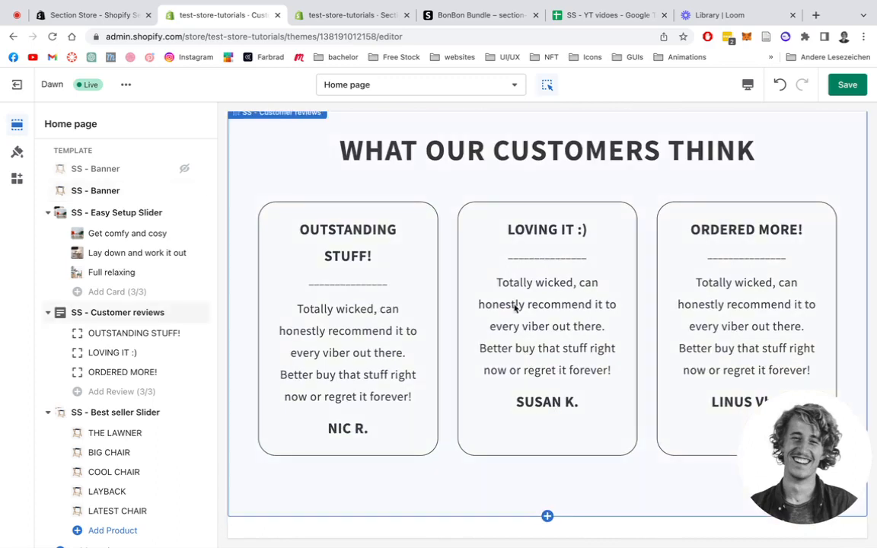
left_click(121, 335)
left_click(132, 212)
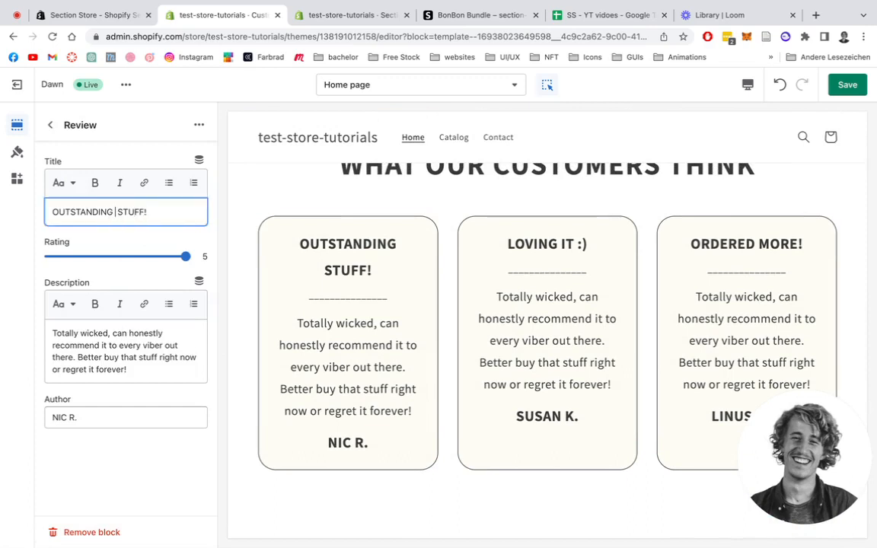
type("LY GOOD")
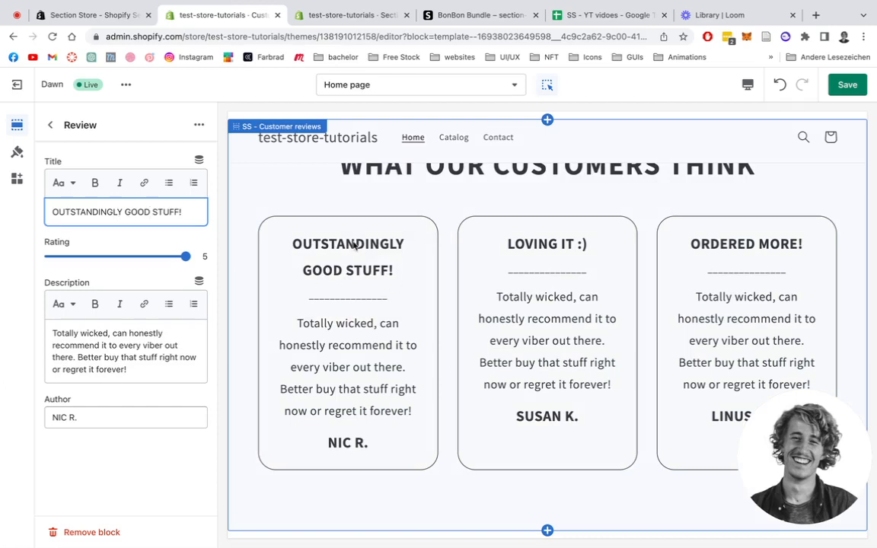
key("BackSpace")
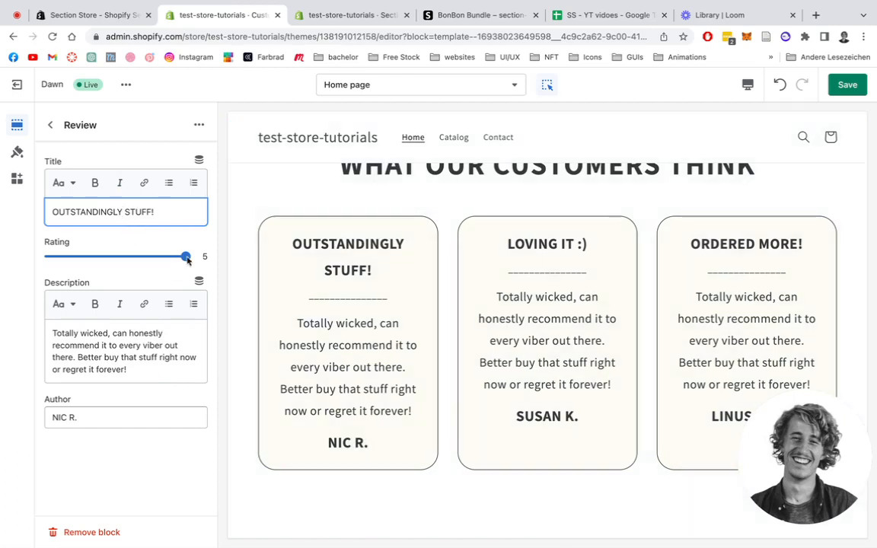
left_click(51, 125)
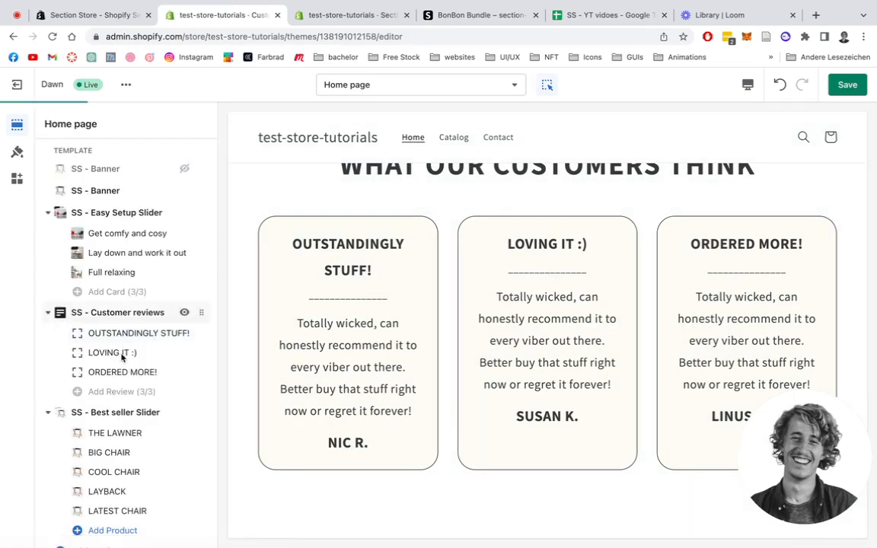
- Examine the Customer reviews section's title, color, typography, background and padding settings
left_click(131, 312)
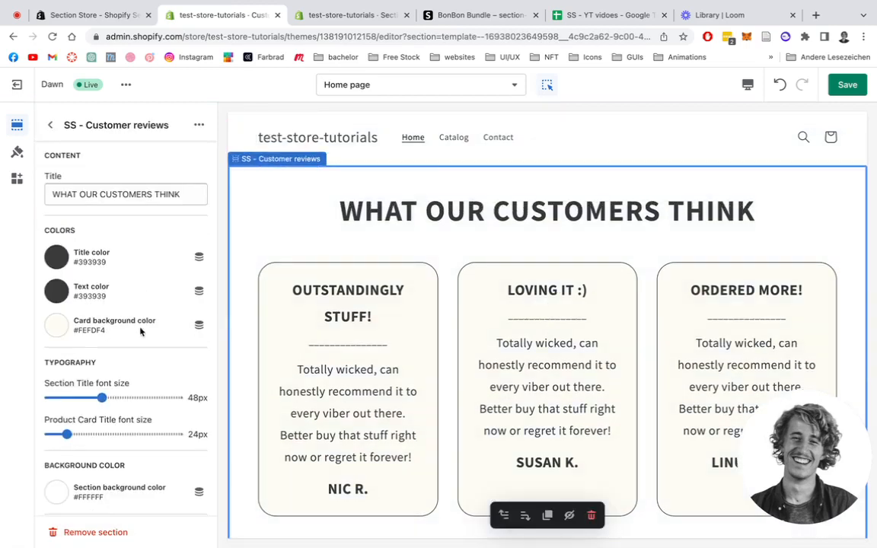
scroll(141, 333, "down", 1)
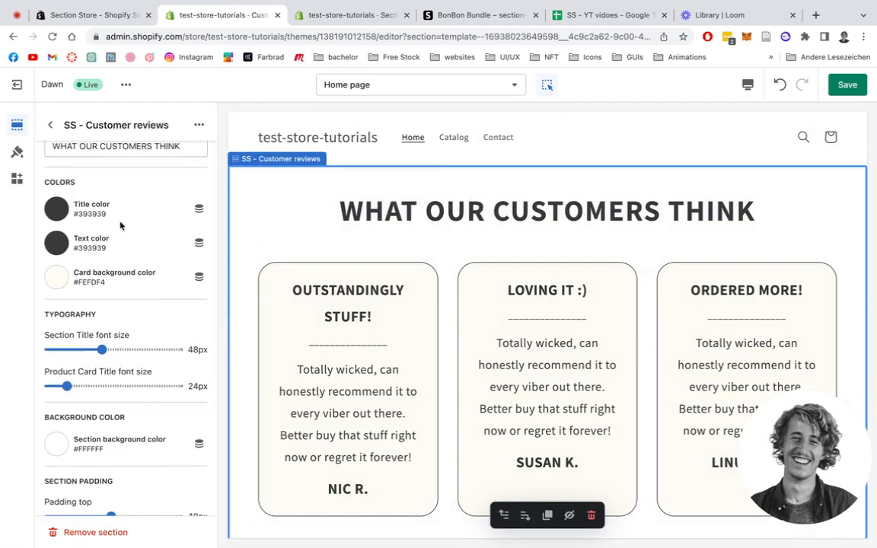
scroll(104, 284, "down", 1)
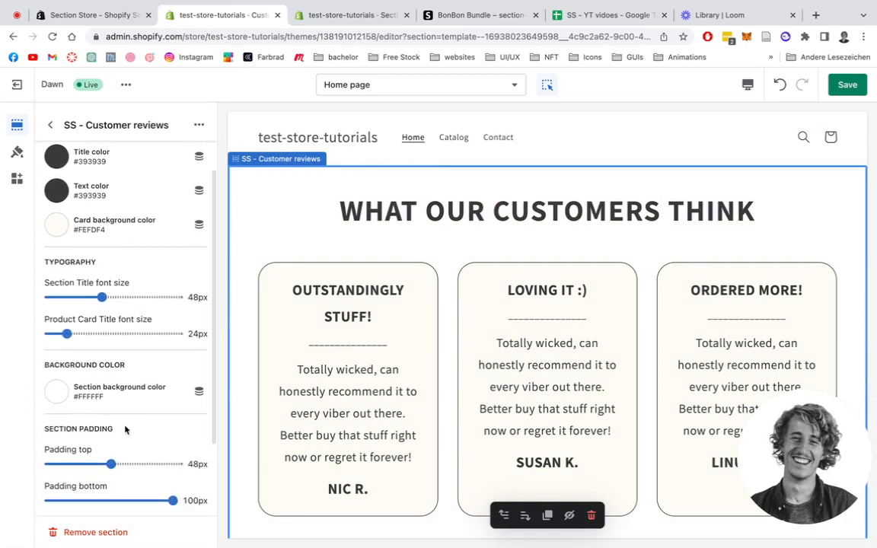
scroll(418, 312, "down", 1)
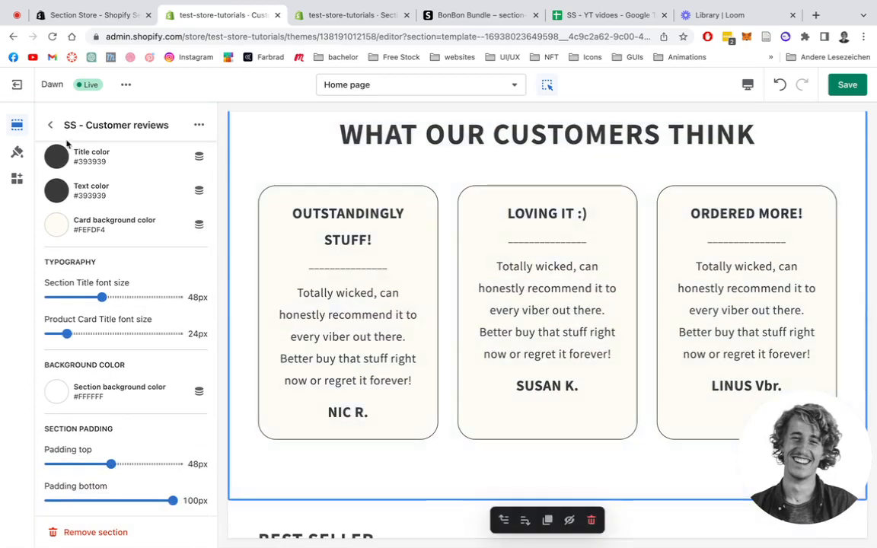
left_click(50, 125)
- Change the product of the Best seller Slider's THE LAWNER card to Ayres Chambray
scroll(128, 323, "down", 1)
scroll(128, 323, "down", 1)
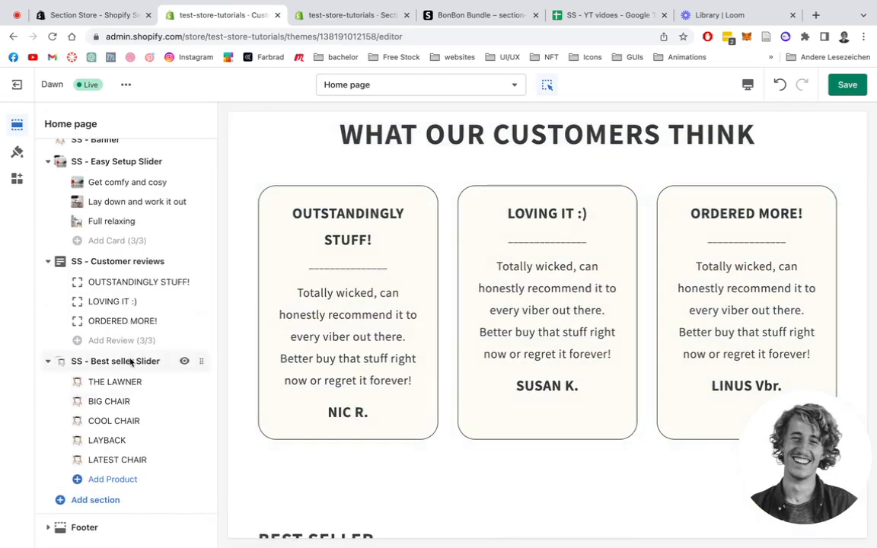
mouse_move(127, 363)
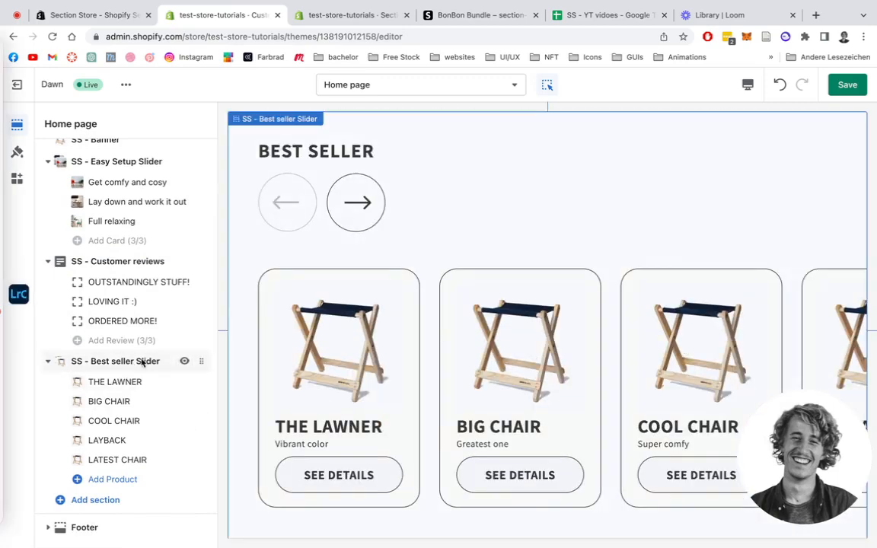
left_click(107, 383)
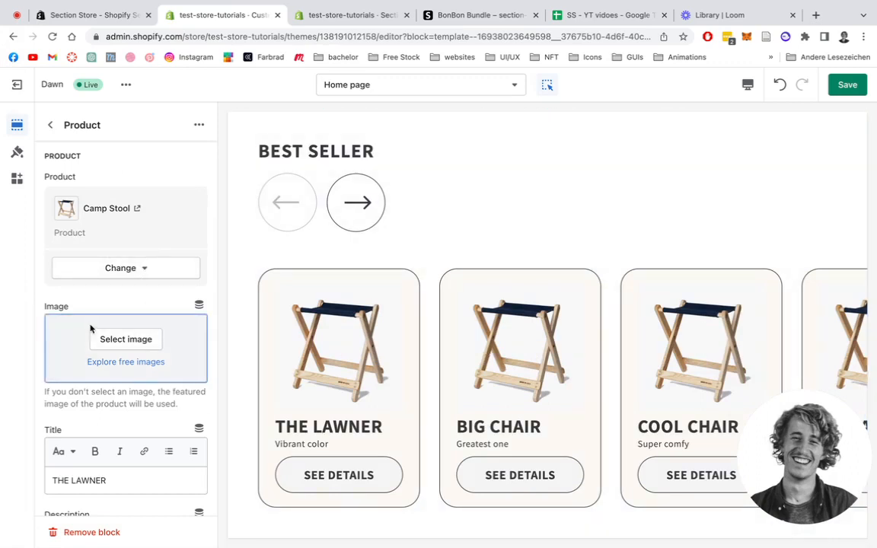
left_click(138, 266)
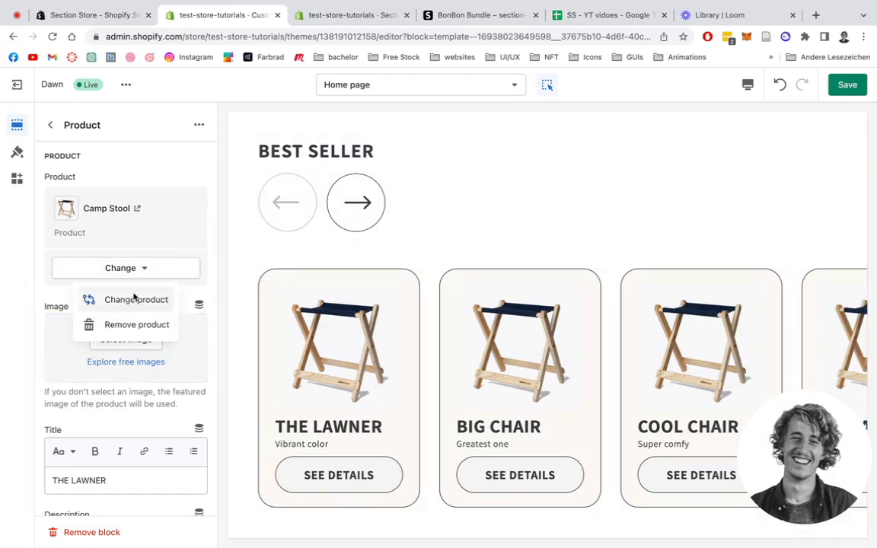
left_click(134, 298)
left_click(109, 263)
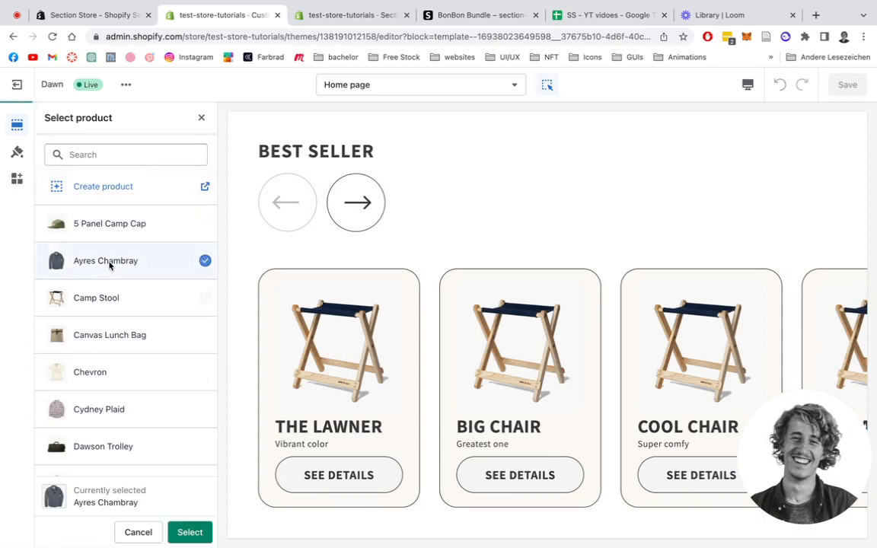
left_click(192, 531)
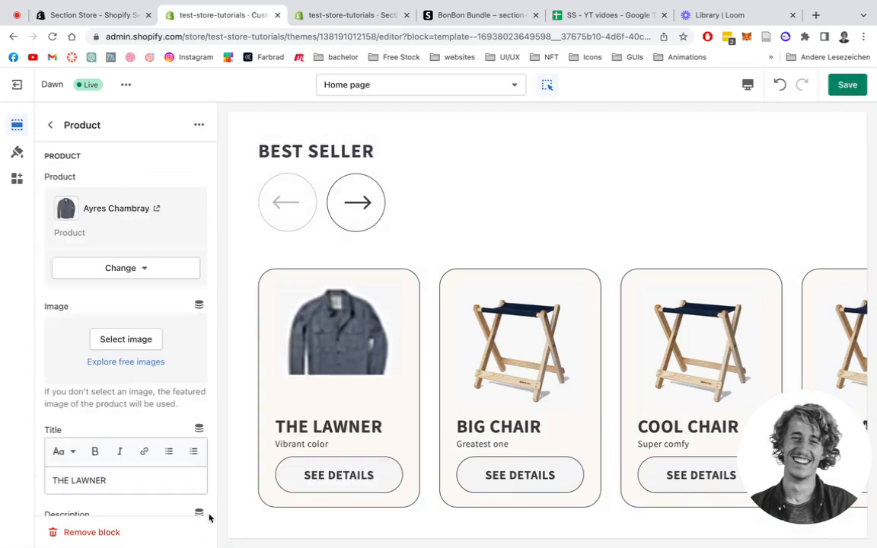
- Set THE LAWNER card's product back to Camp Stool and review its title, description and link settings
left_click(142, 269)
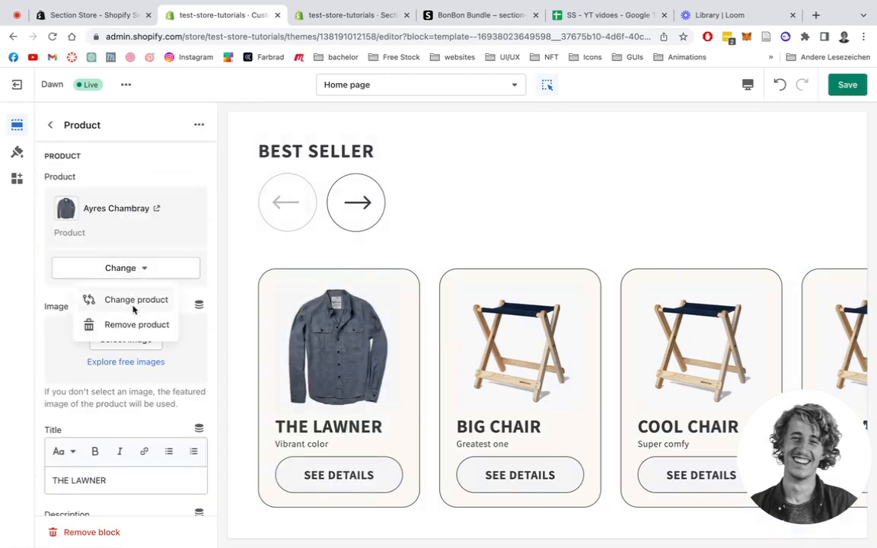
left_click(135, 302)
left_click(100, 303)
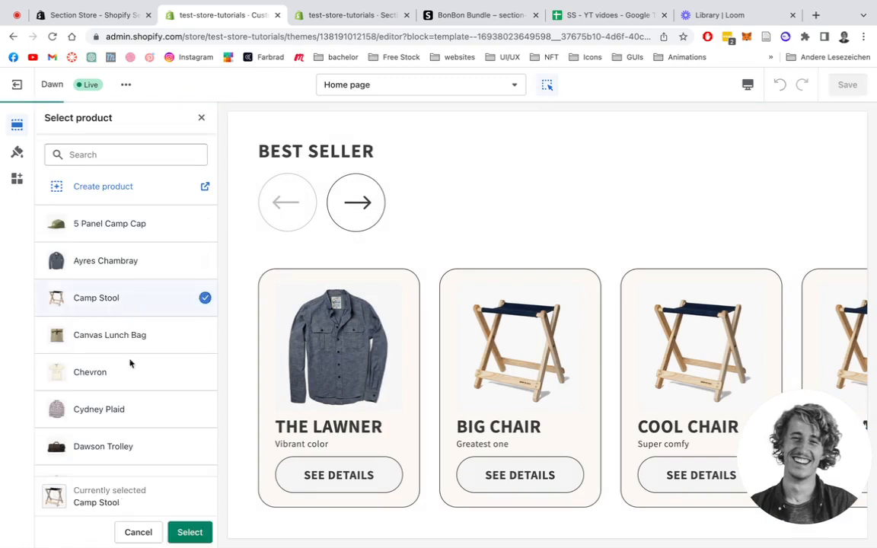
left_click(190, 531)
scroll(130, 305, "down", 5)
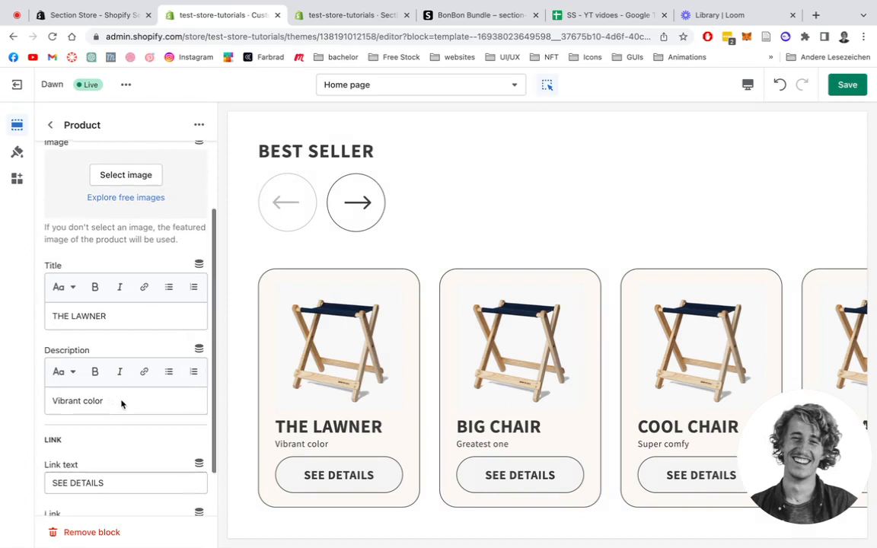
scroll(122, 399, "down", 1)
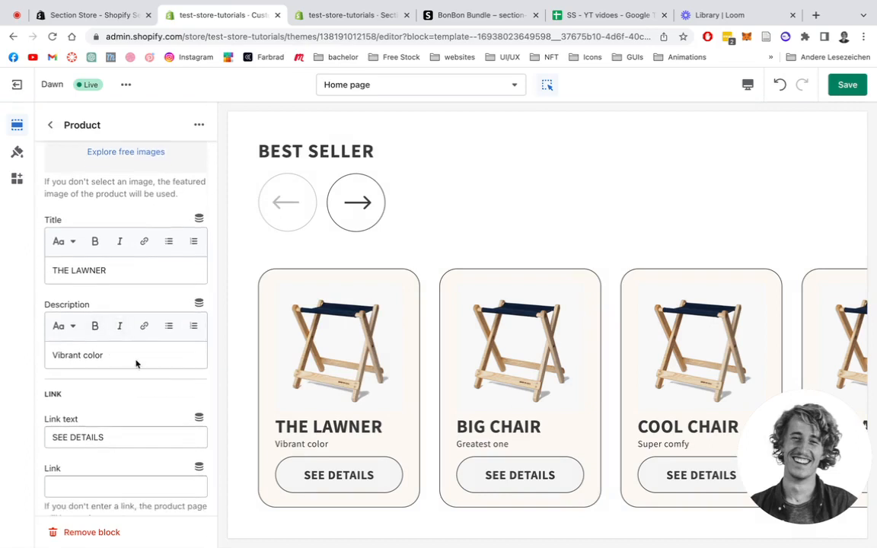
scroll(136, 364, "down", 1)
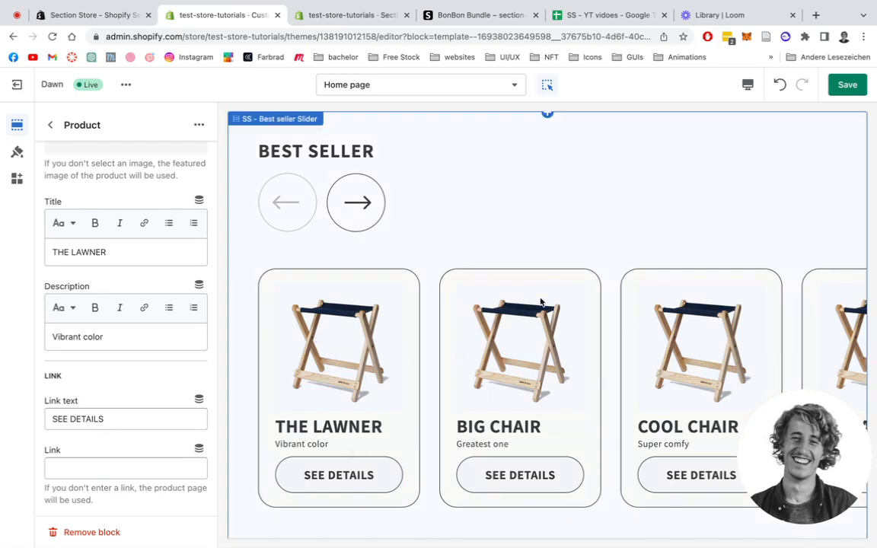
- Add the SS - BonBon Call Out section below the Best seller Slider on the home page
left_click(50, 124)
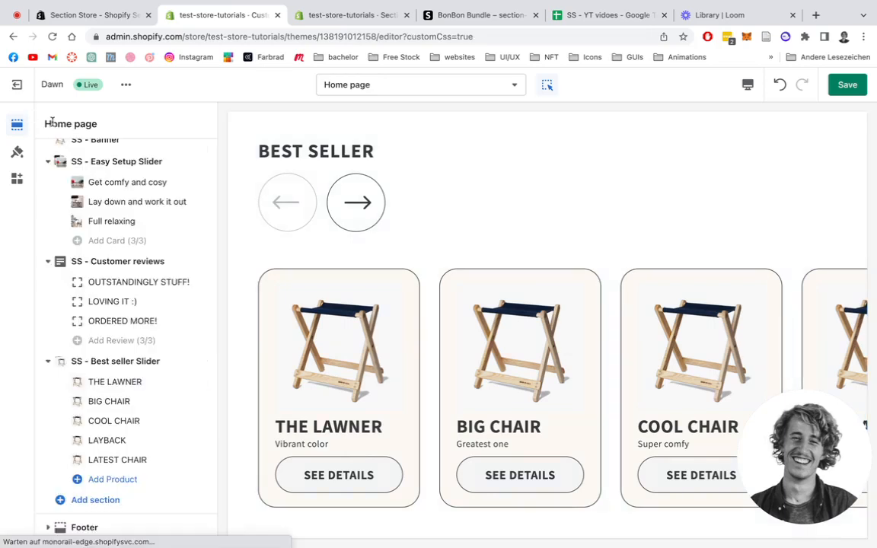
left_click(103, 505)
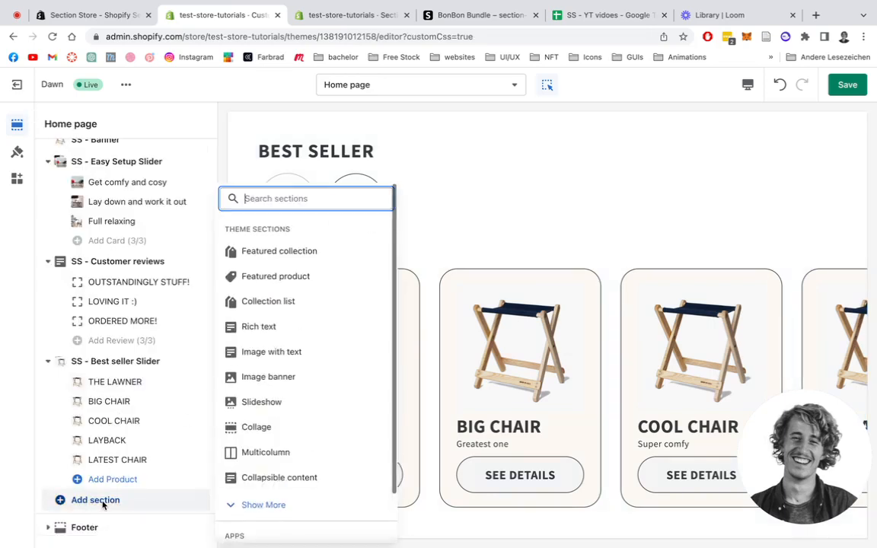
type("ss bonbon")
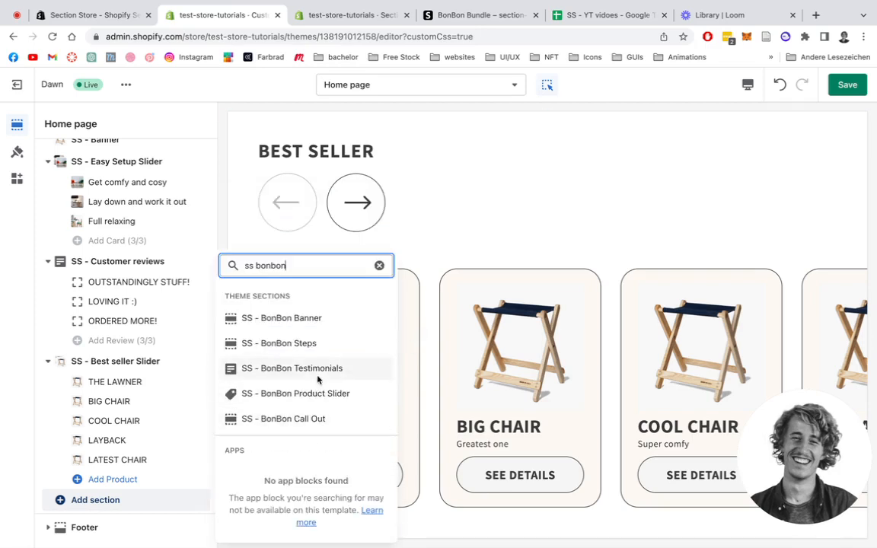
left_click(319, 419)
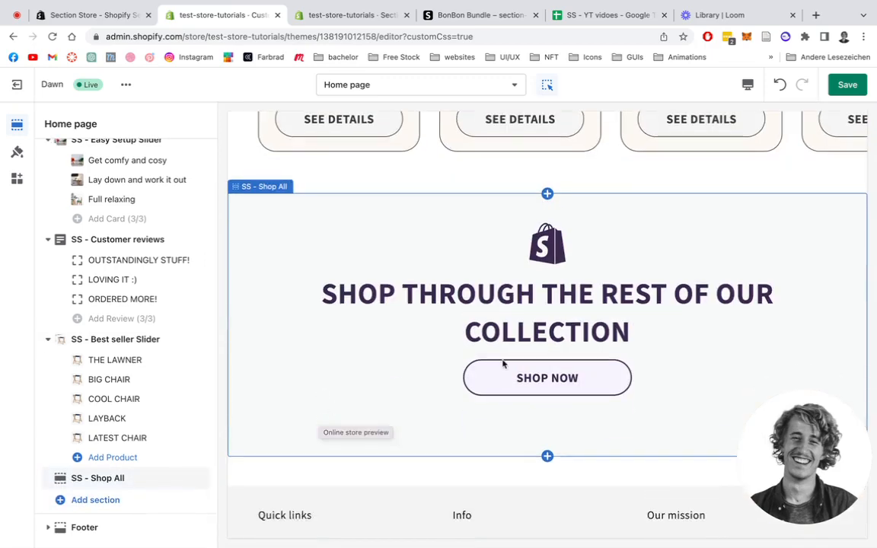
- Set the Shop All section's icon image to the icons8-chair PNG
left_click(98, 478)
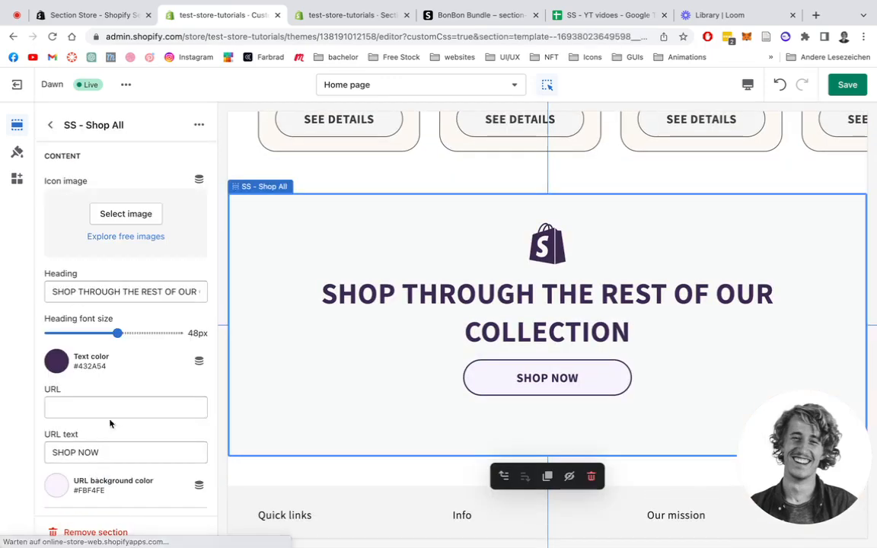
left_click(122, 213)
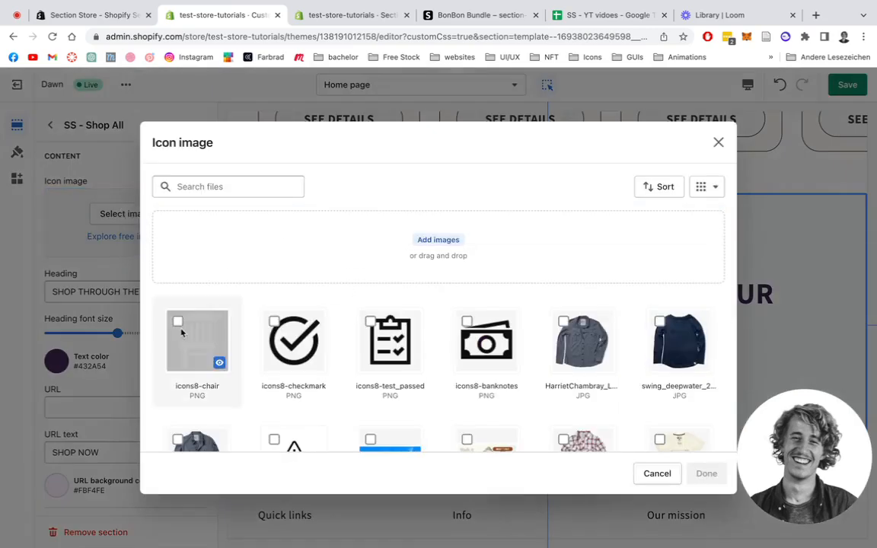
left_click(197, 343)
left_click(705, 472)
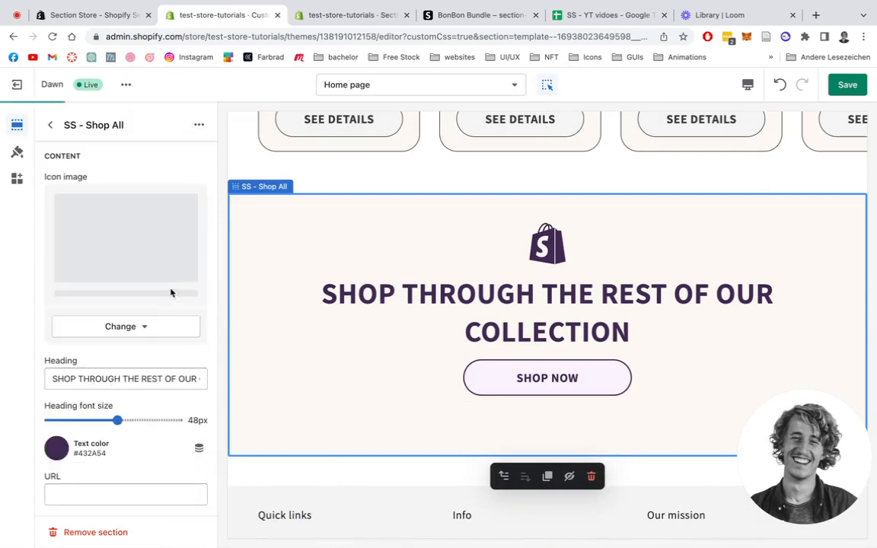
- Try the recently used #542A2A and then white #FFF as the Shop All section's text color
left_click(58, 446)
left_click(58, 351)
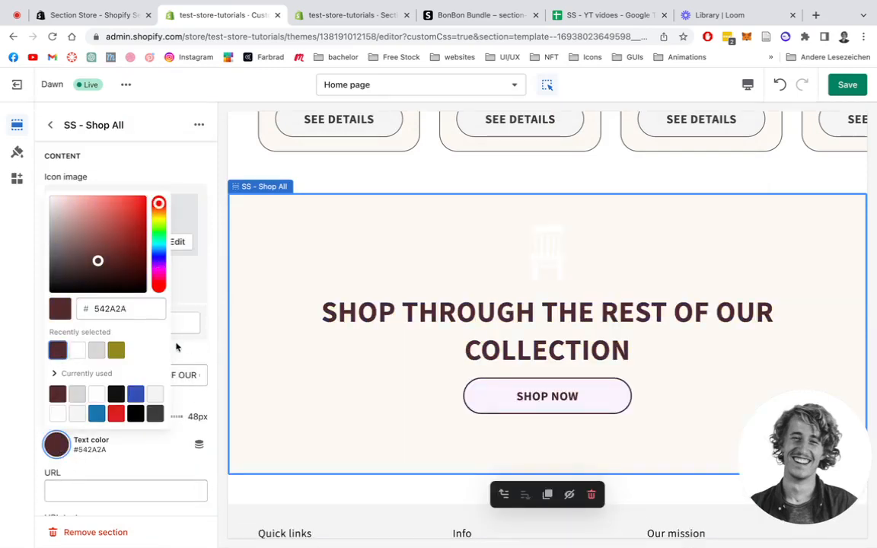
left_click(77, 351)
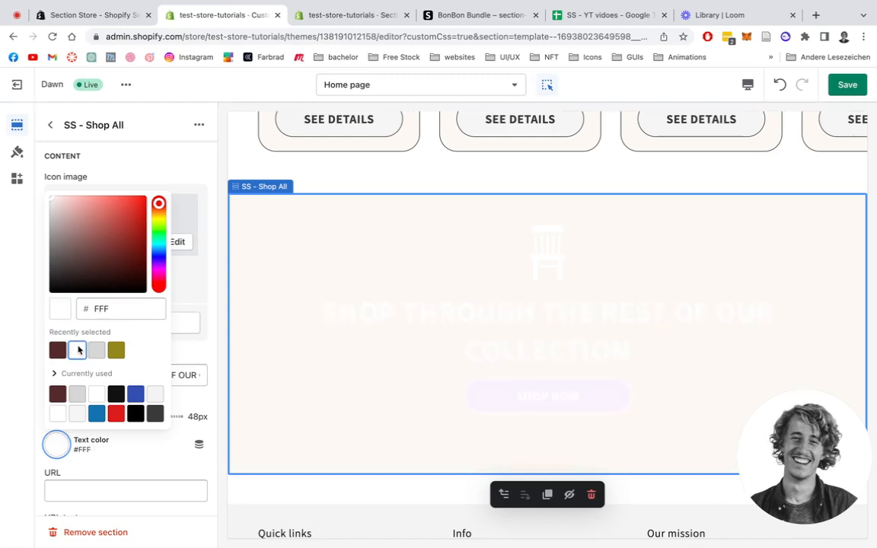
left_click(209, 287)
- Set the Shop All section's background color to the recently used dark brown #542A2A
scroll(208, 287, "down", 8)
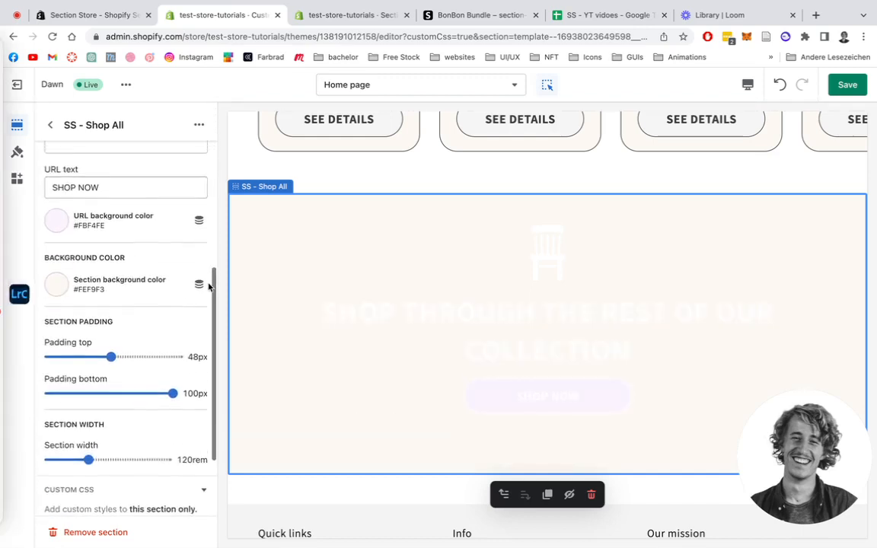
left_click(57, 284)
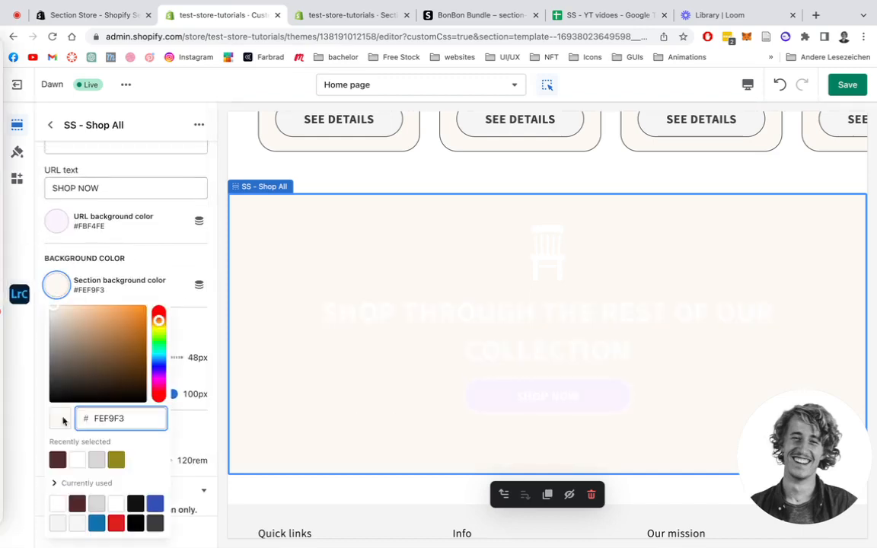
left_click(58, 460)
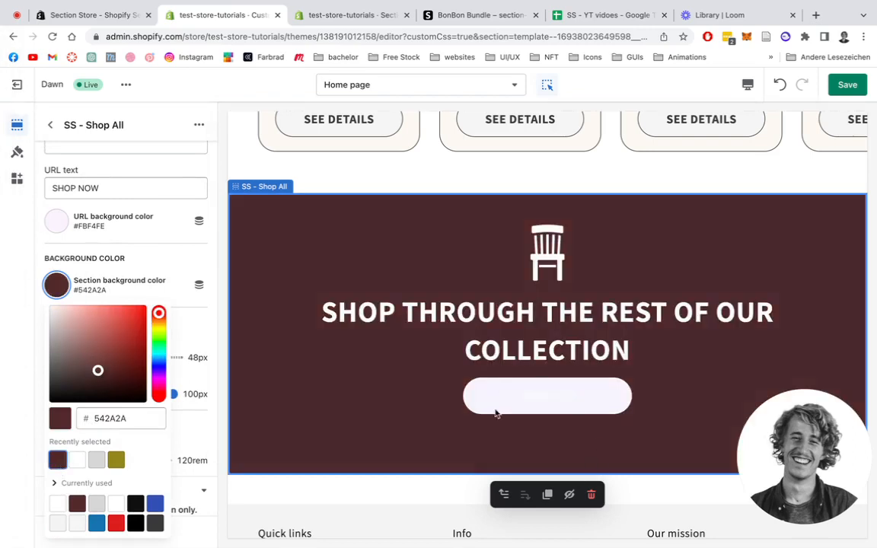
left_click(220, 300)
- Set the URL background color of the Shop All section's SHOP NOW button to white #FFF
left_click(50, 228)
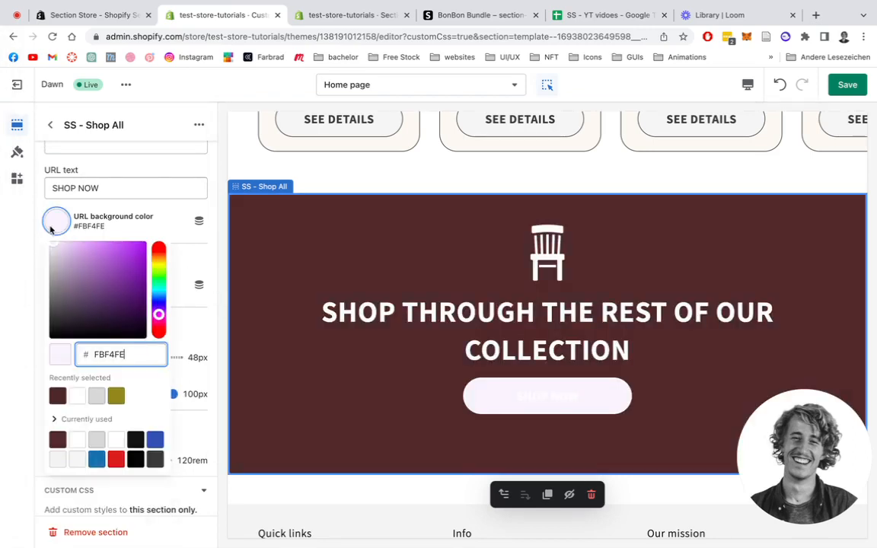
left_click(78, 397)
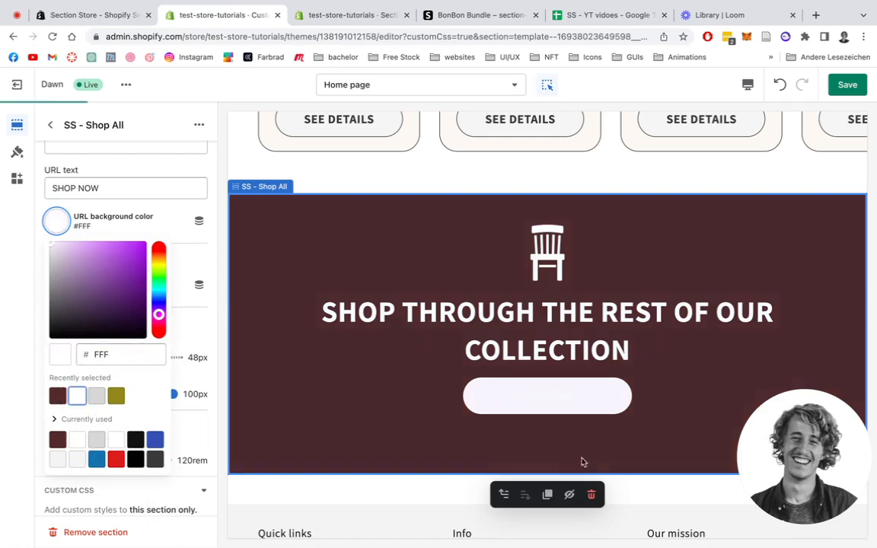
left_click(214, 312)
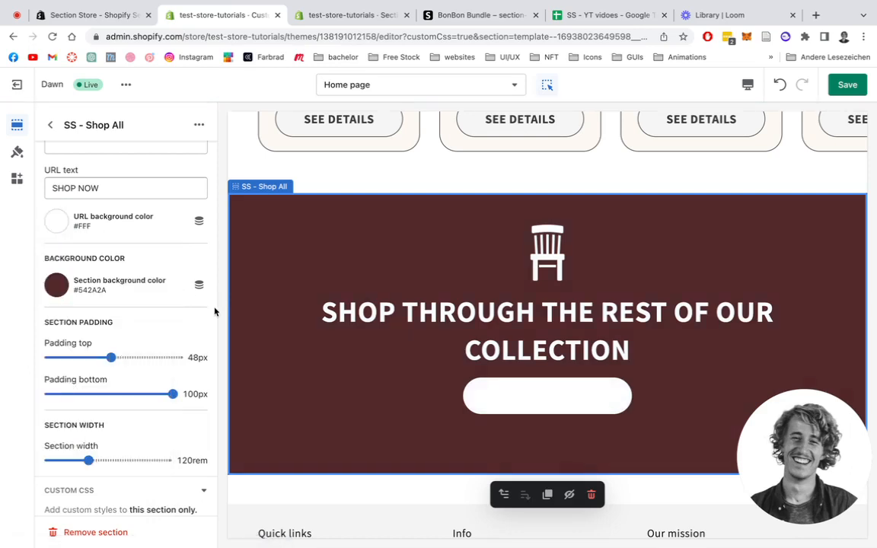
- Change the Shop All section's text color to the muted brown #977B7B
scroll(214, 312, "down", 3)
scroll(215, 313, "up", 5)
scroll(215, 312, "up", 2)
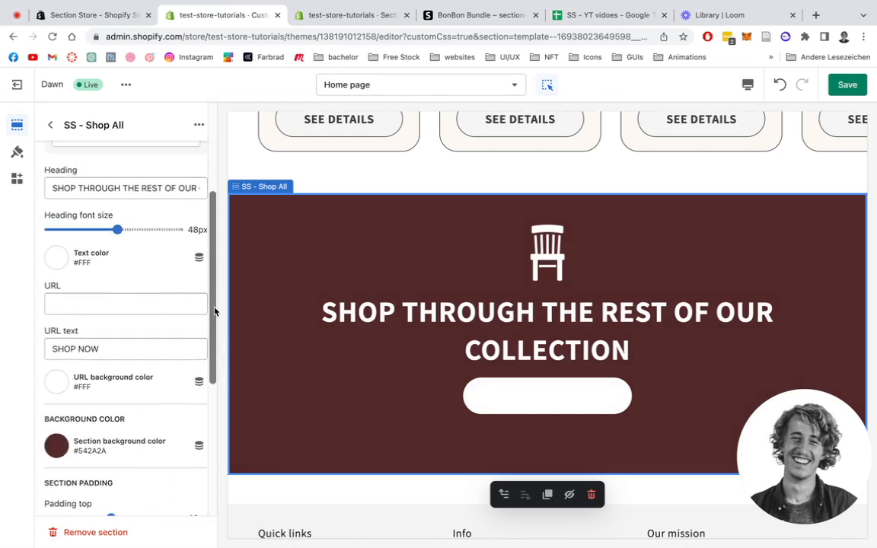
left_click(57, 257)
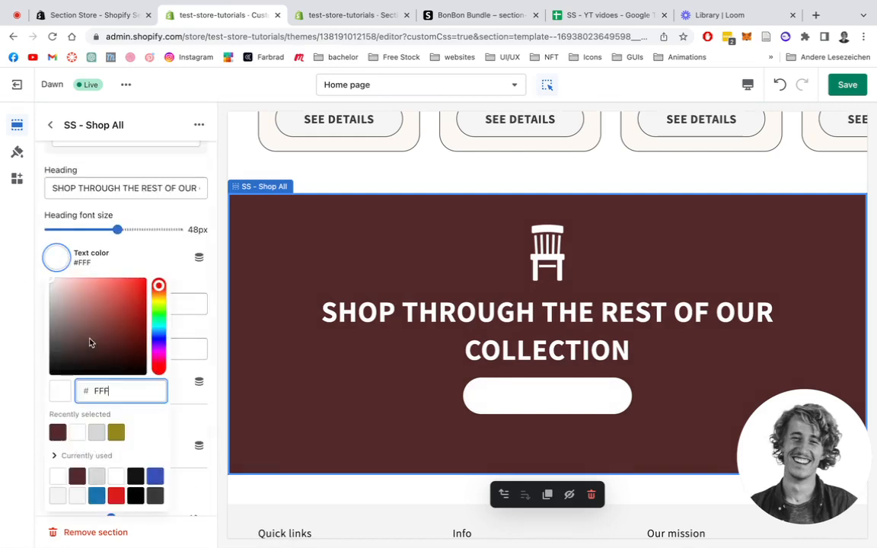
left_click(112, 340)
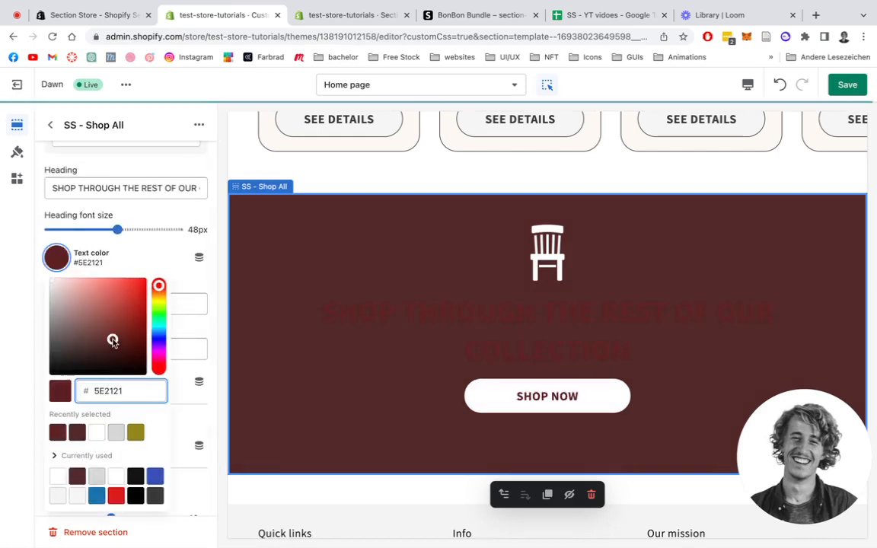
left_click_drag(112, 341, 68, 318)
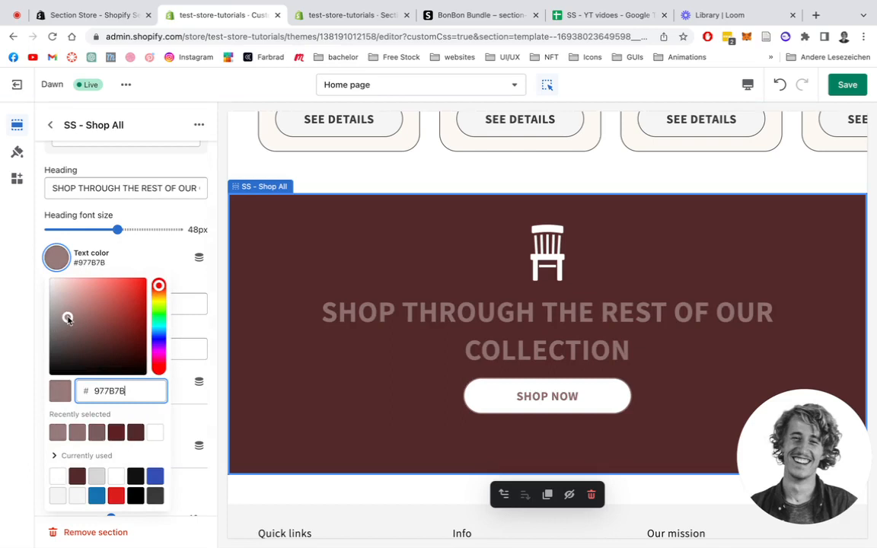
left_click(212, 263)
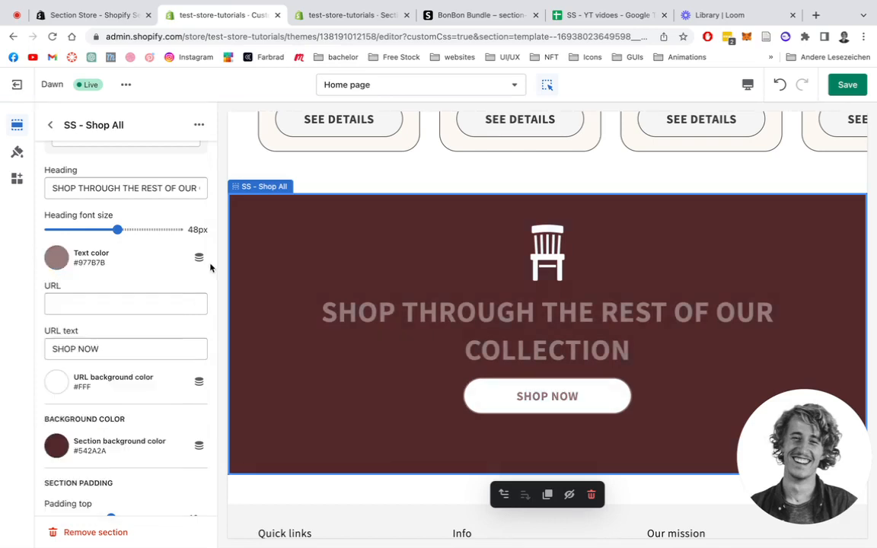
- Save the home page changes and open the live store view of the Dawn theme
scroll(211, 267, "down", 2)
left_click(850, 91)
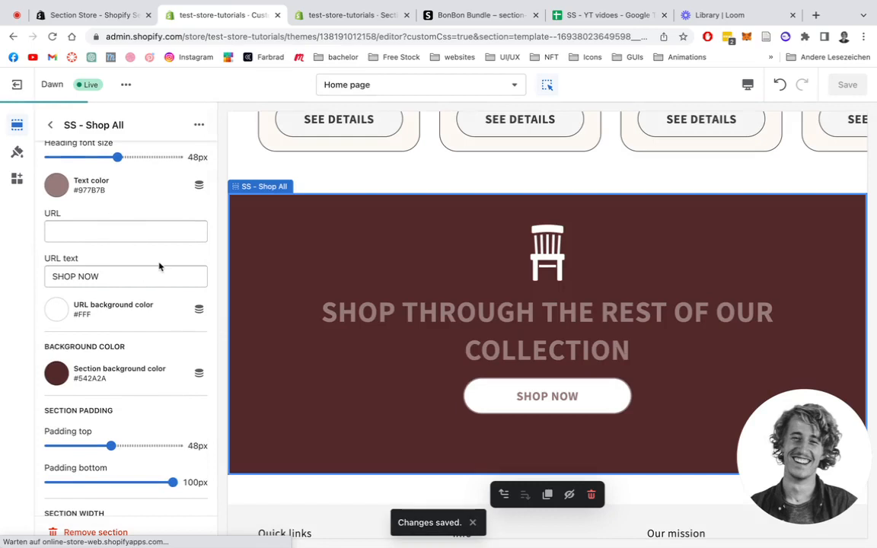
left_click(125, 85)
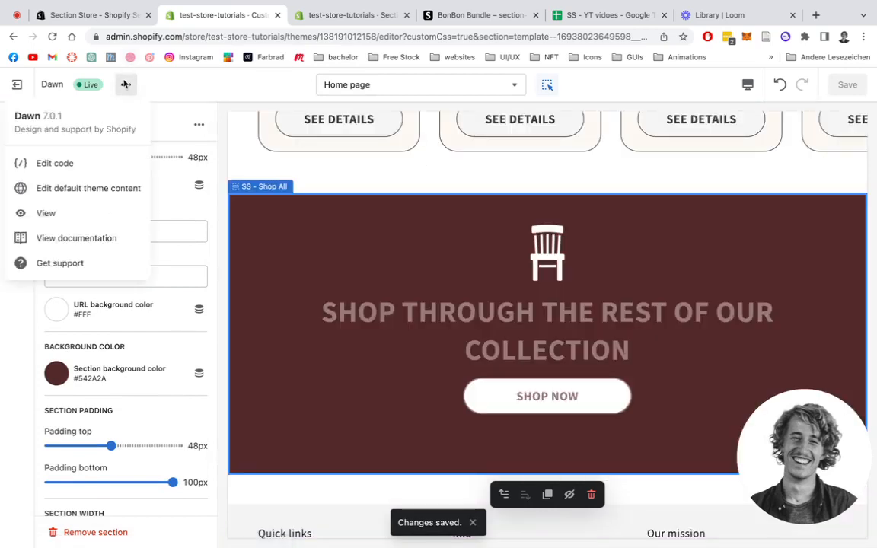
left_click(49, 214)
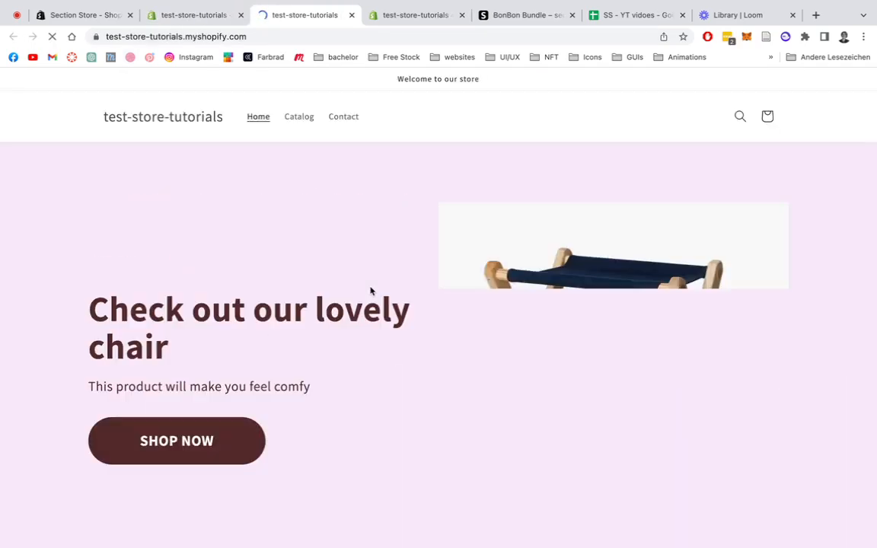
- Look over the banner and step cards on the live home page, and return to the home page's section list in the theme editor
scroll(370, 288, "down", 1)
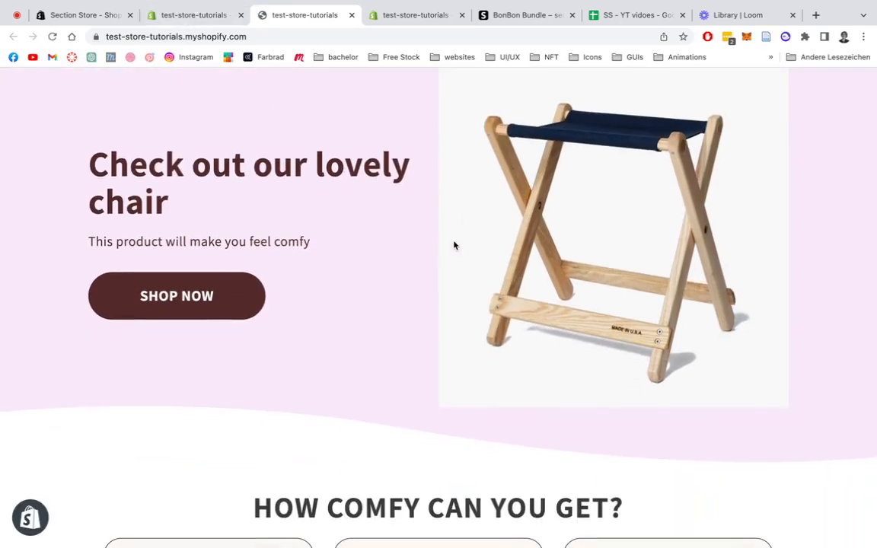
scroll(454, 245, "down", 3)
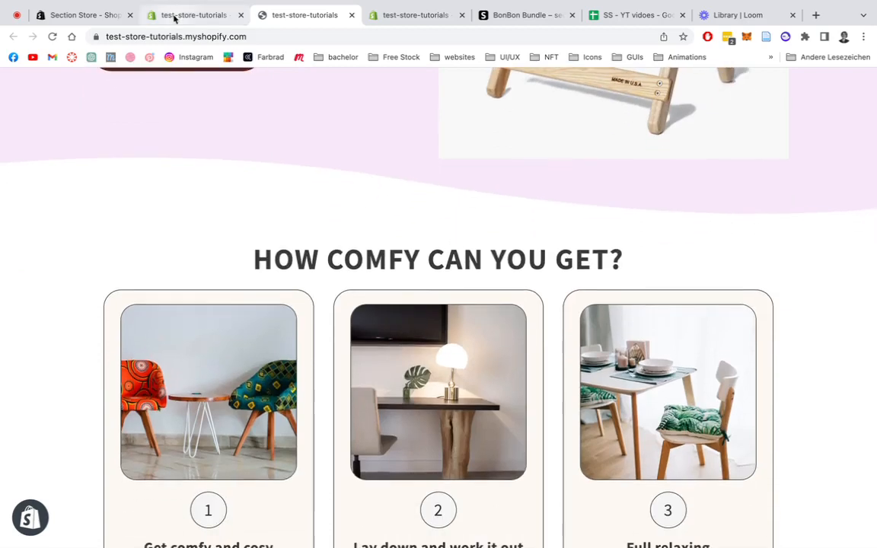
left_click(174, 16)
left_click(218, 239)
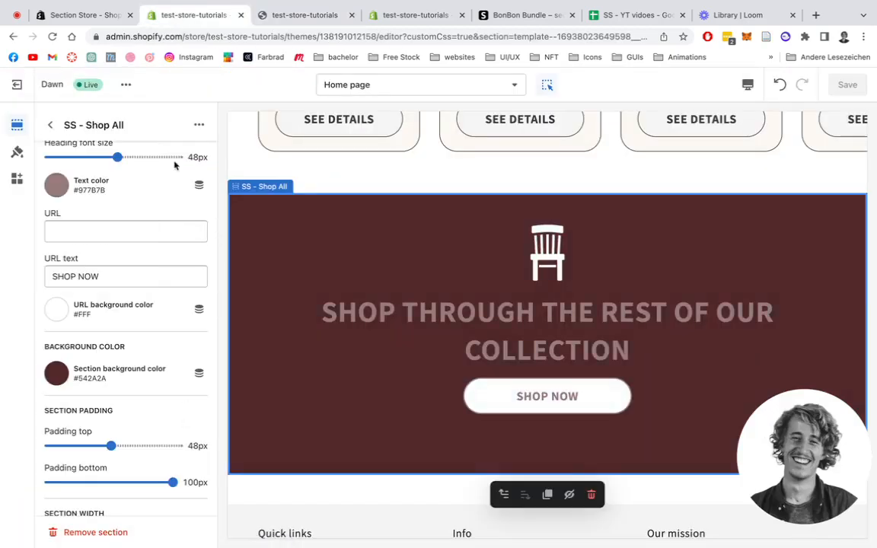
left_click(50, 130)
scroll(156, 372, "up", 3)
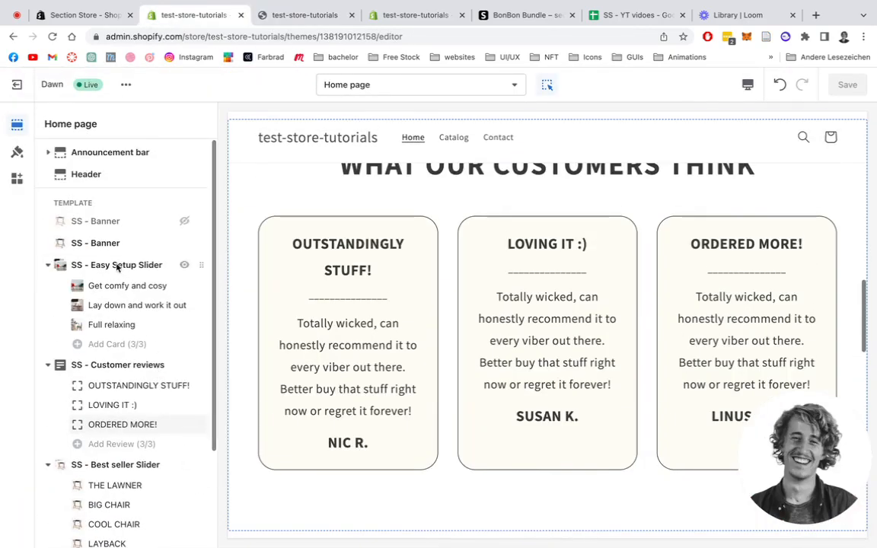
- Set the SVG background color of the visible SS - Banner section to the recently used white #FFF and save the home page
left_click(95, 243)
scroll(117, 223, "down", 5)
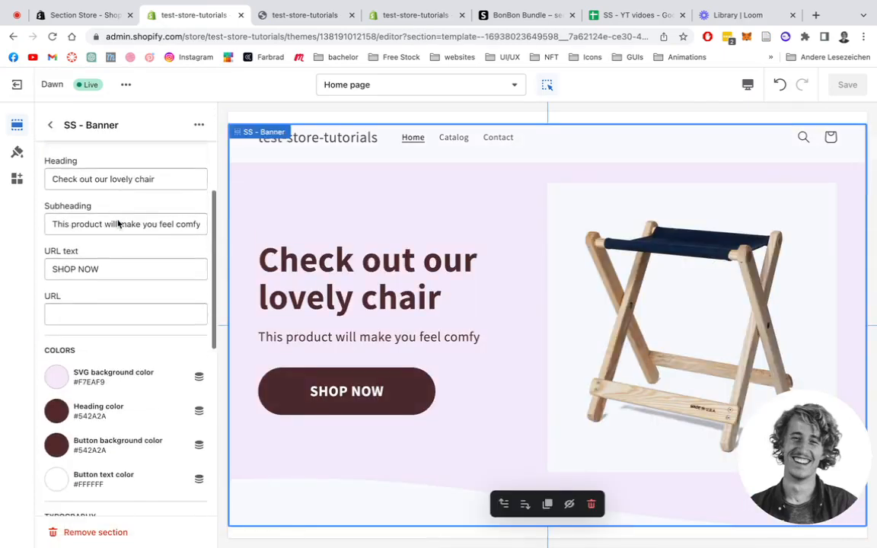
left_click(57, 307)
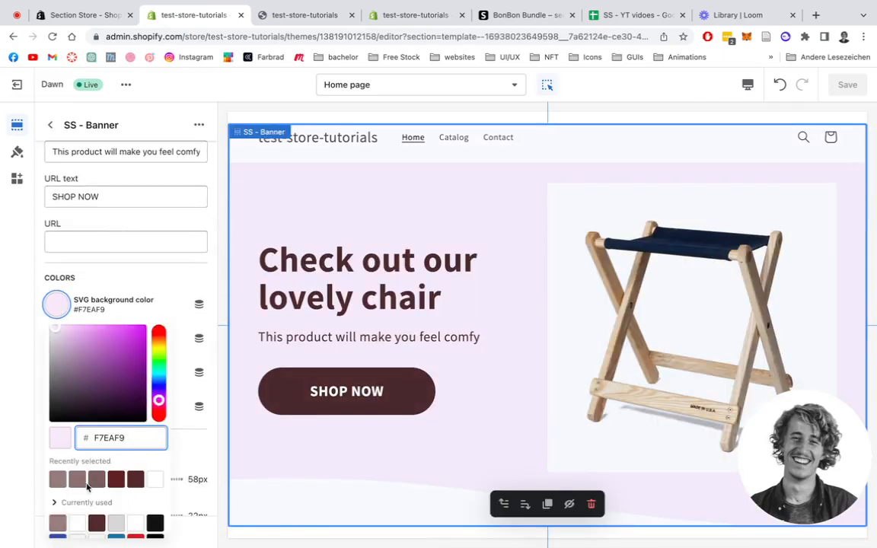
left_click(159, 480)
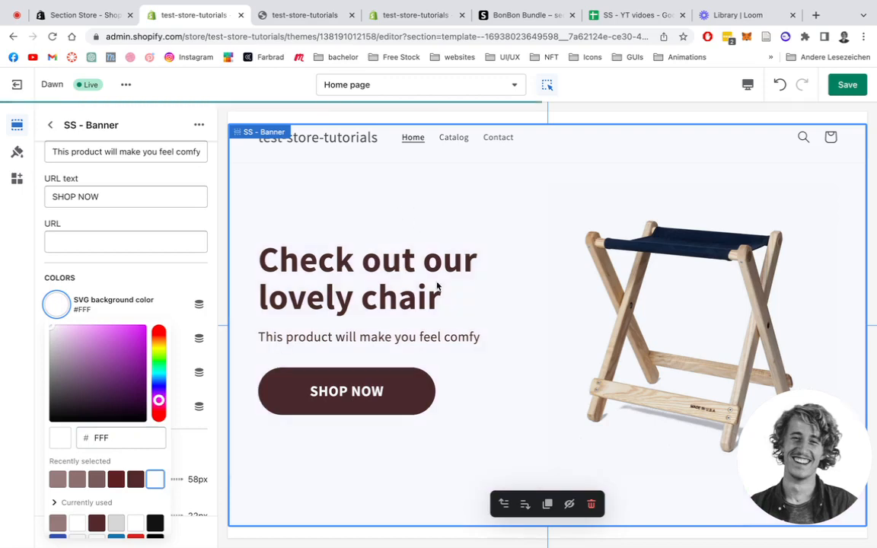
left_click(850, 84)
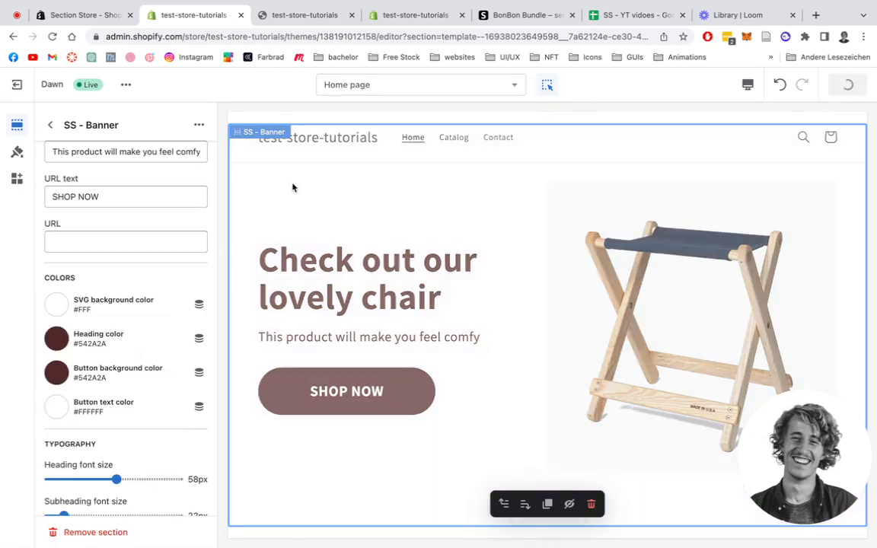
- Reload the live store and examine the home page from the banner through reviews and best sellers to the Shop All call out
left_click(298, 15)
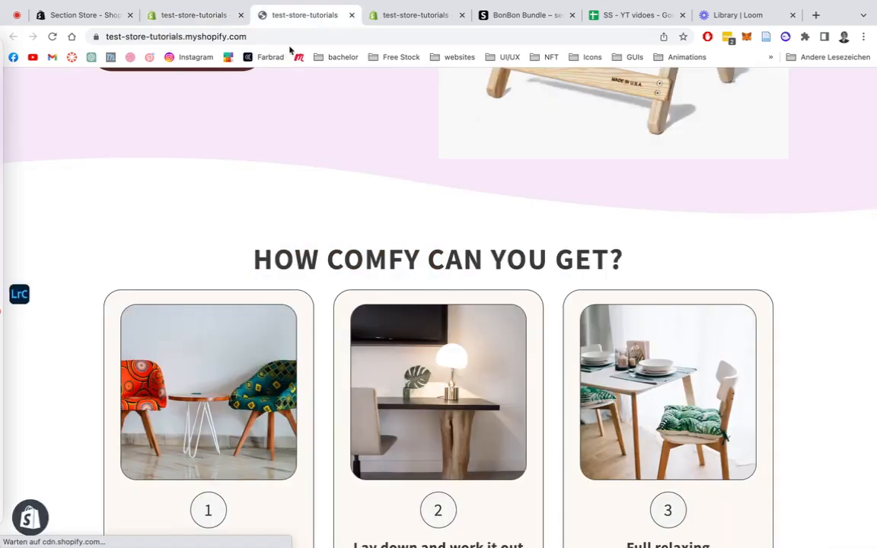
left_click(53, 37)
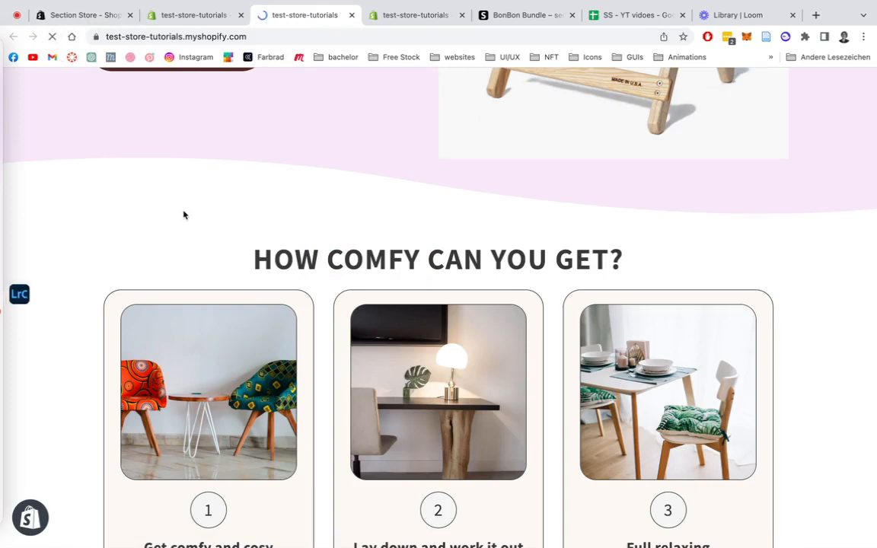
scroll(183, 215, "up", 5)
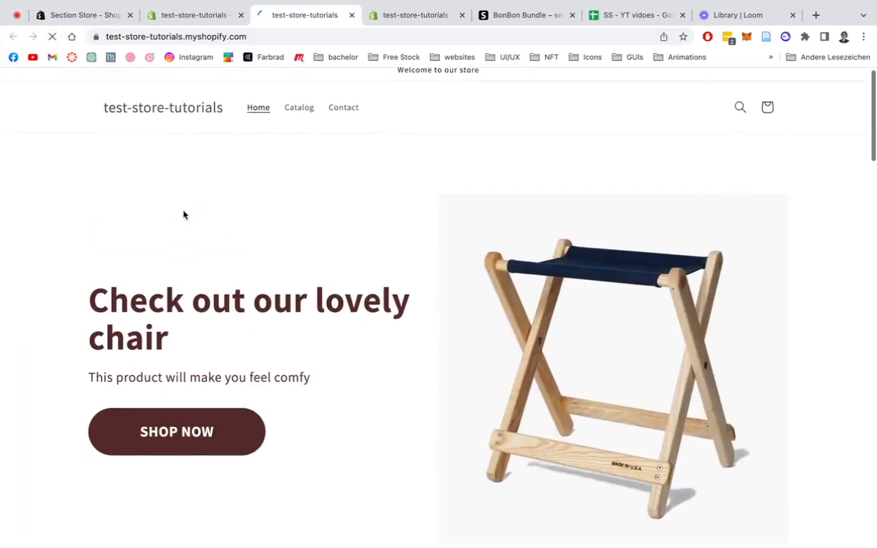
scroll(397, 172, "down", 5)
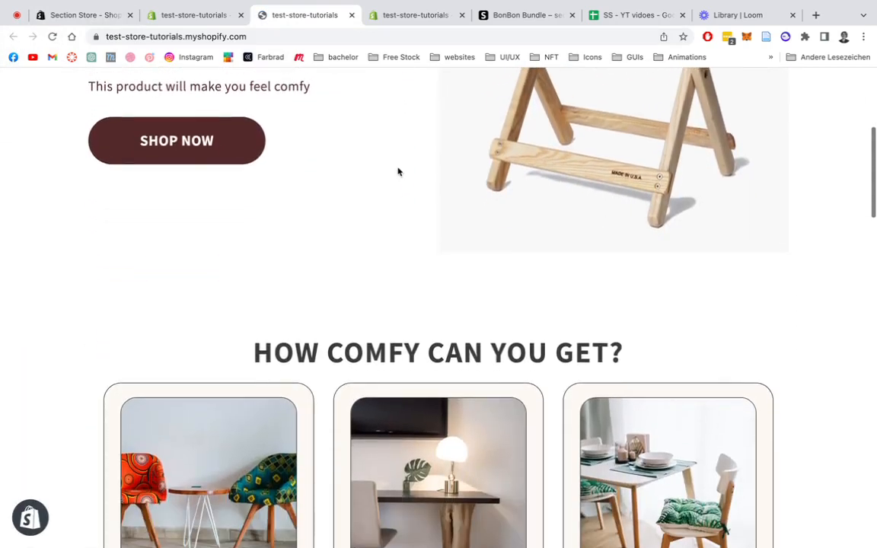
scroll(398, 172, "down", 1)
scroll(785, 259, "down", 4)
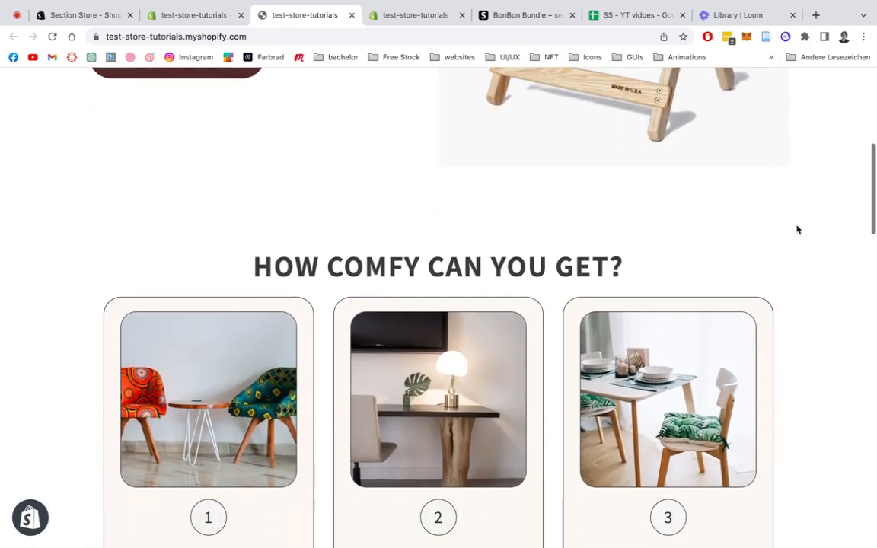
scroll(807, 211, "down", 15)
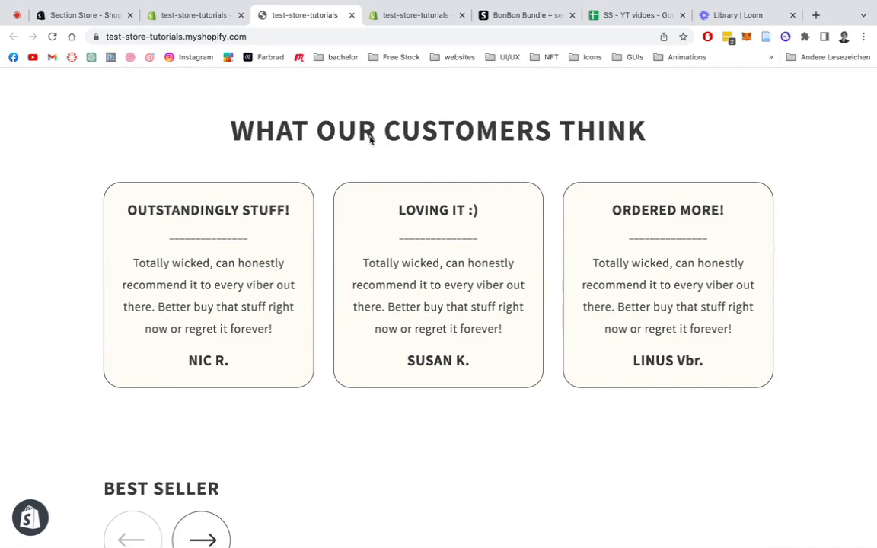
scroll(371, 137, "down", 15)
scroll(371, 139, "down", 10)
scroll(371, 138, "up", 20)
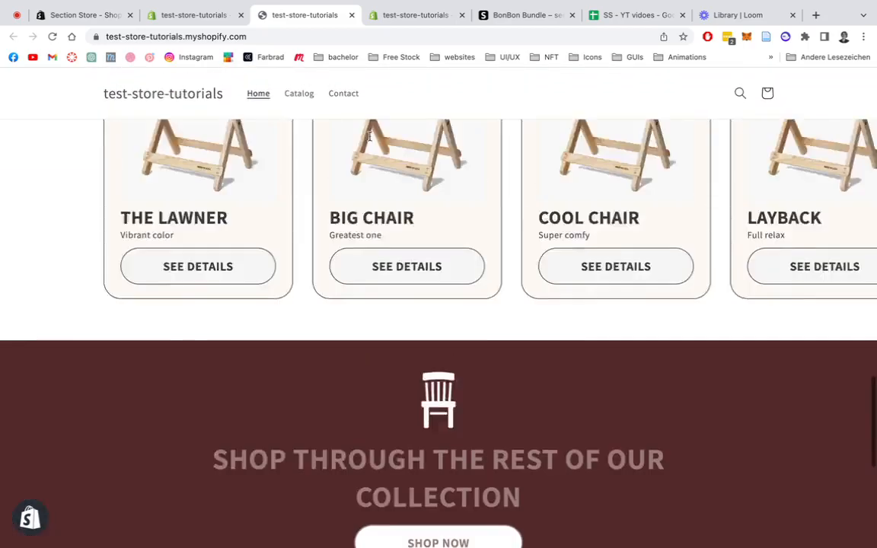
scroll(370, 137, "up", 15)
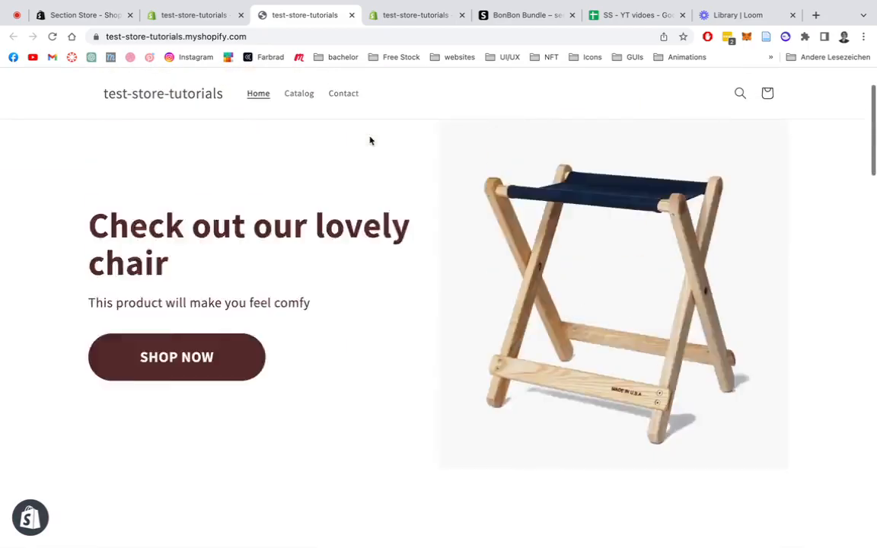
scroll(431, 181, "down", 3)
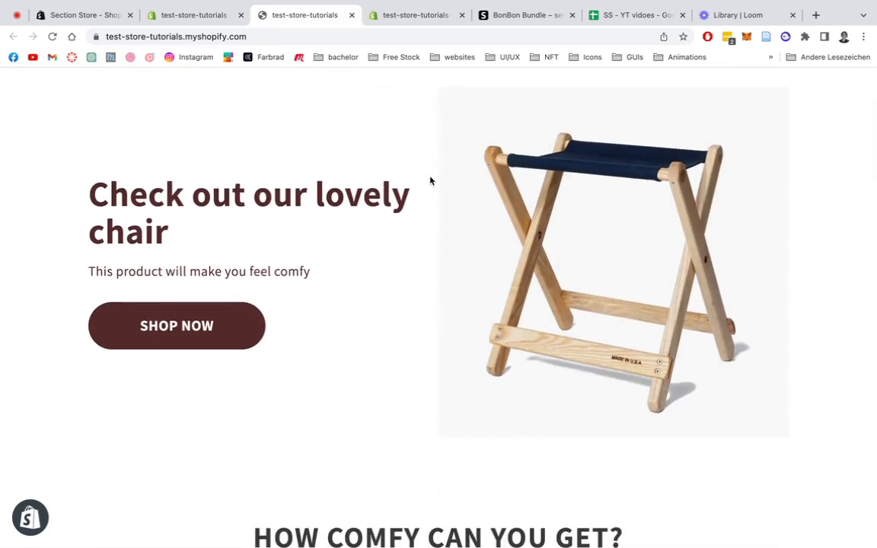
scroll(430, 180, "down", 1)
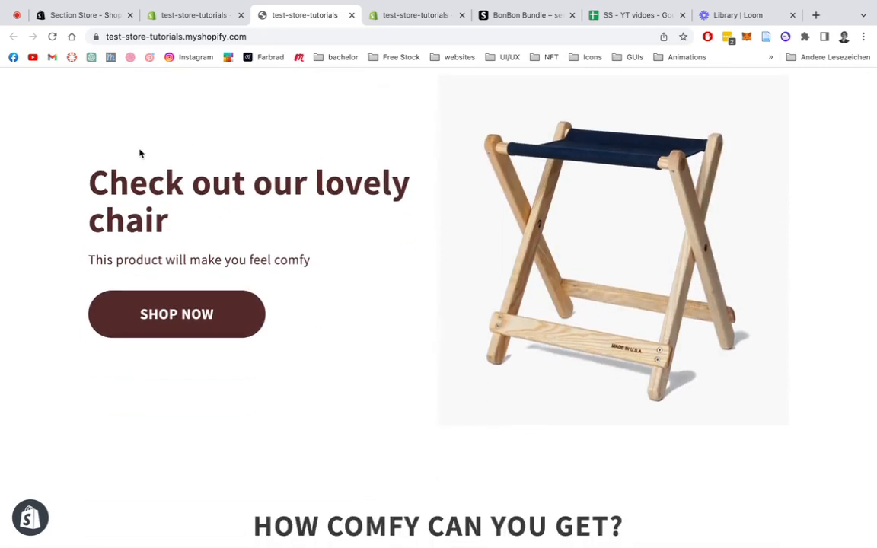
left_click_drag(163, 164, 323, 314)
left_click(316, 350)
triple_click(325, 159)
left_click(295, 114)
left_click(735, 14)
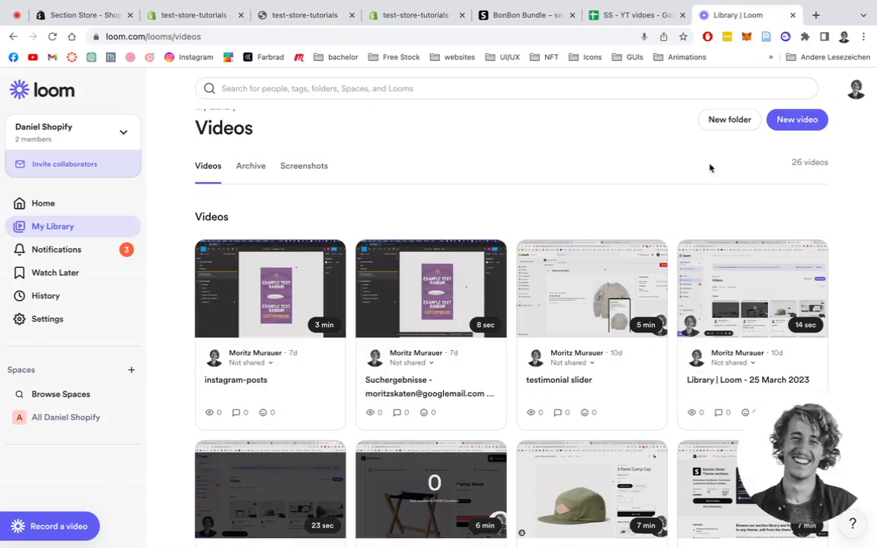
mouse_move(821, 457)
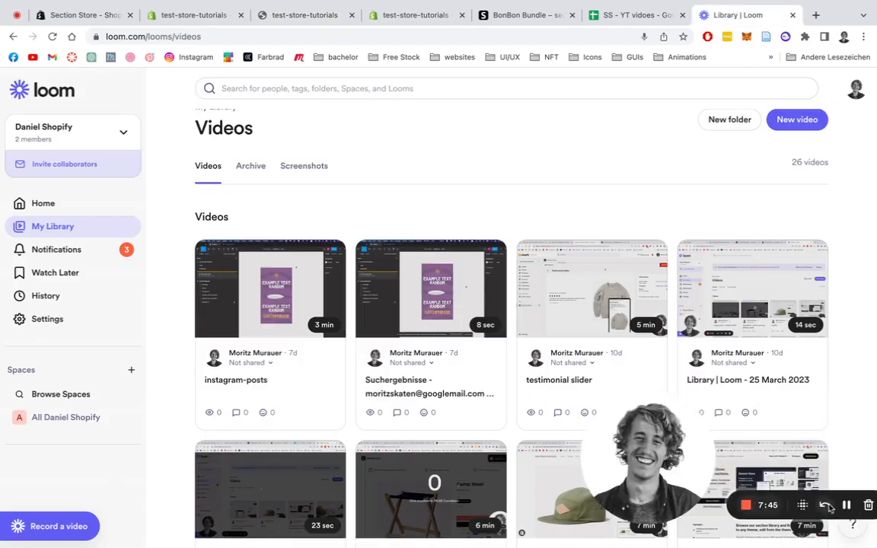